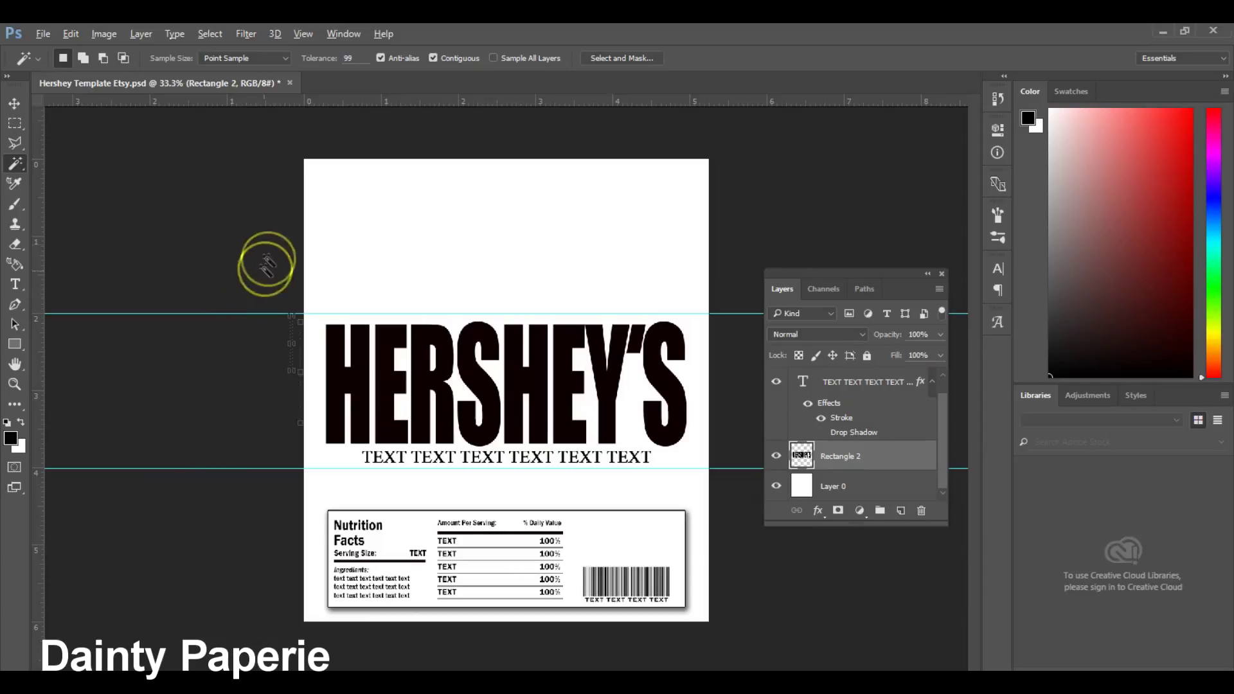
Place the embedded image 233965725-unicorn-wallpapers-free-download and move it up until its lower edge meets the guide below the HERSHEY'S lettering
left_click(14, 103)
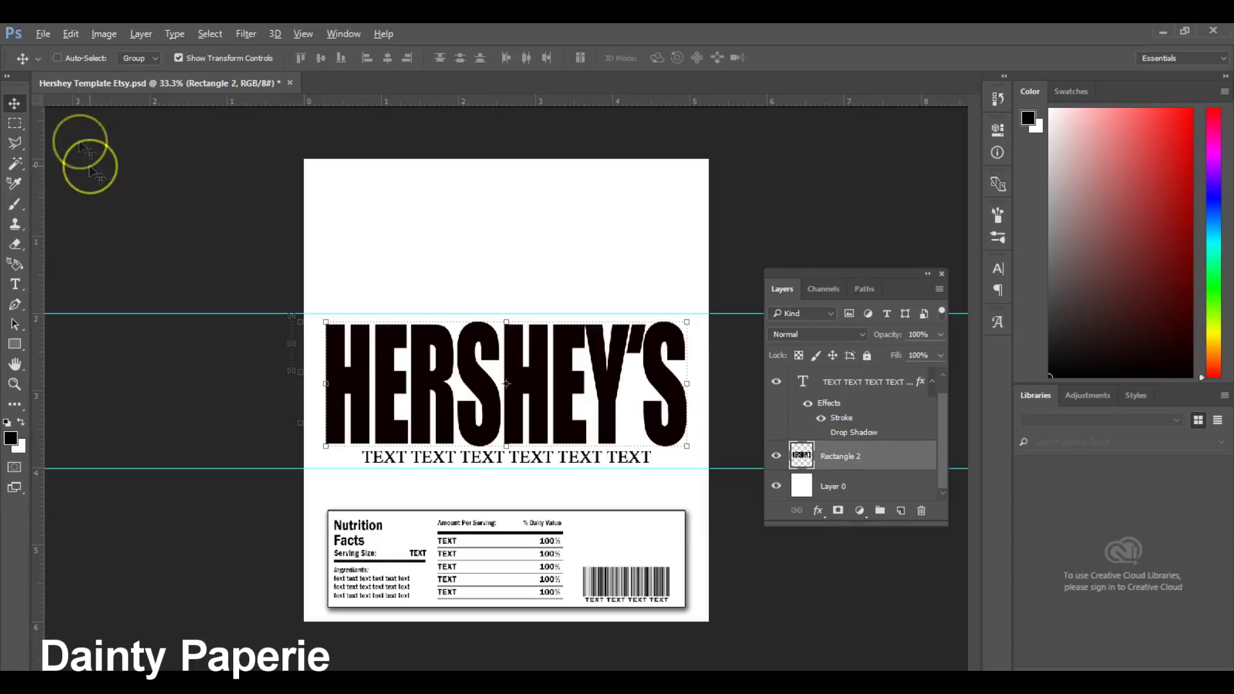
left_click(40, 33)
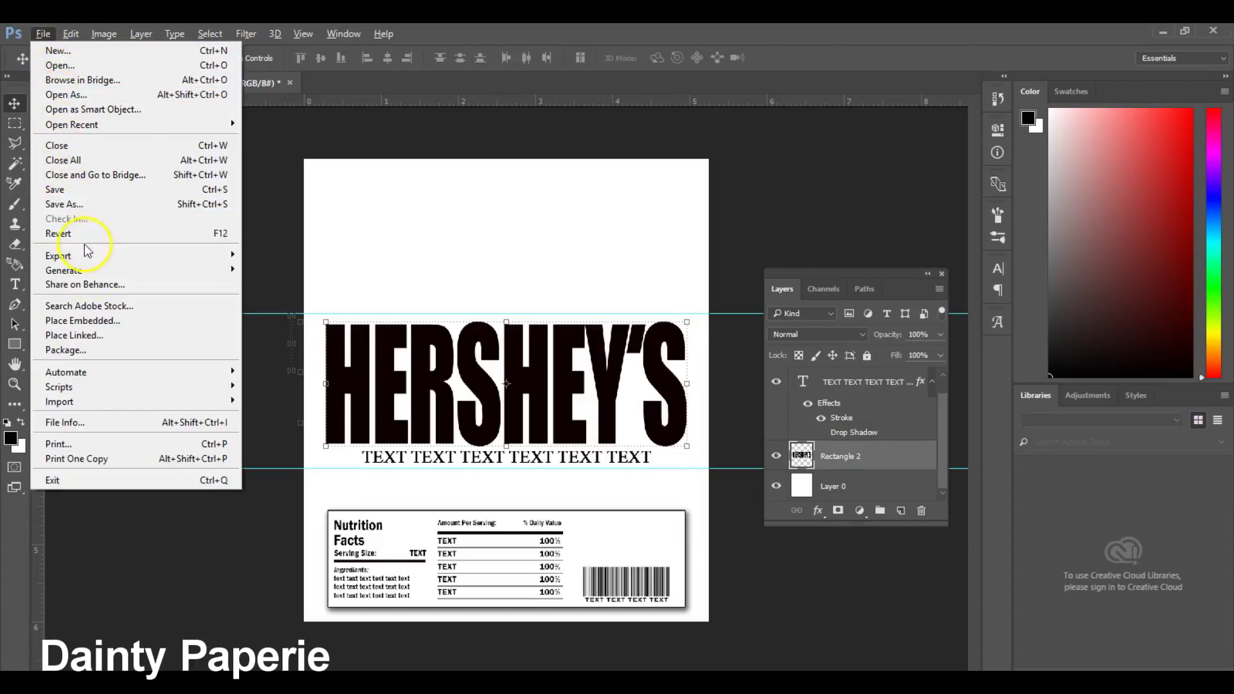
left_click(102, 321)
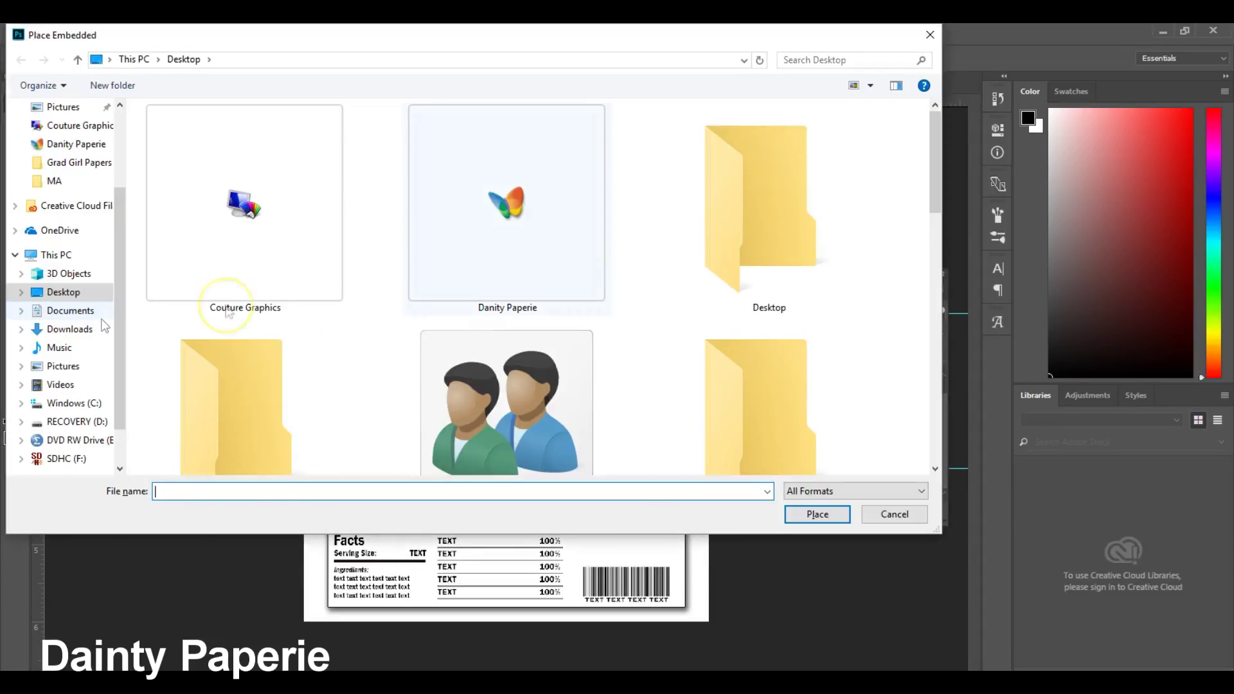
left_click_drag(935, 198, 939, 303)
left_click(523, 329)
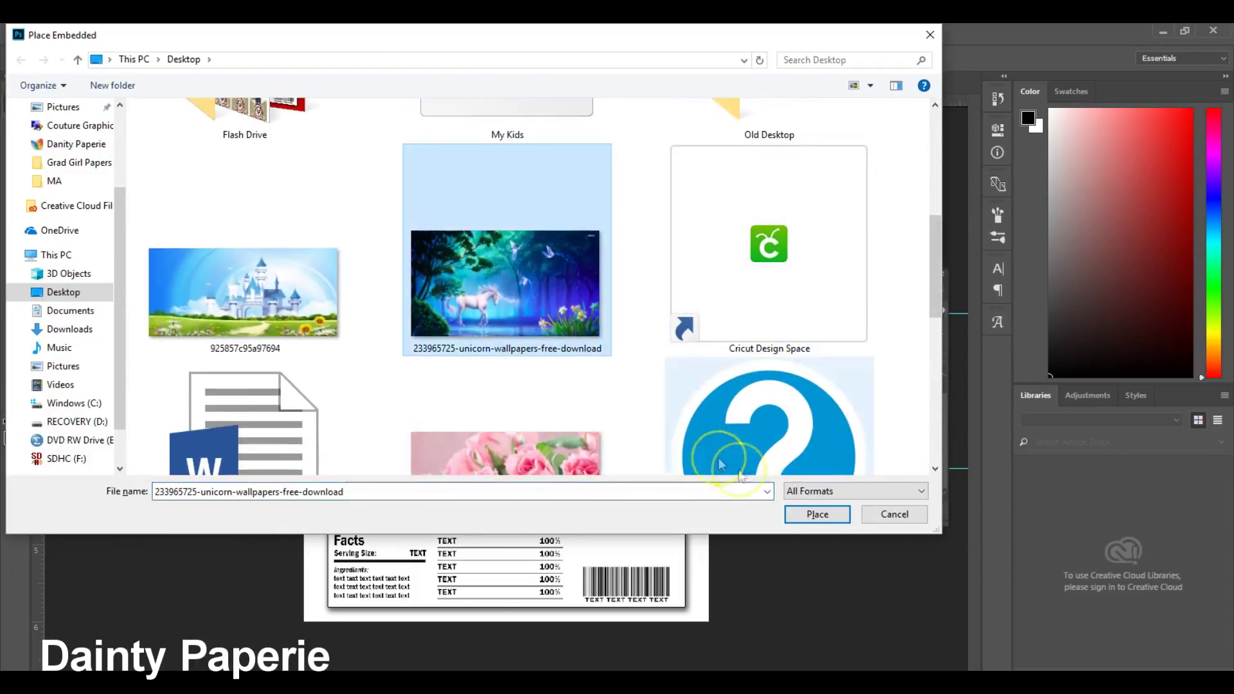
left_click(803, 514)
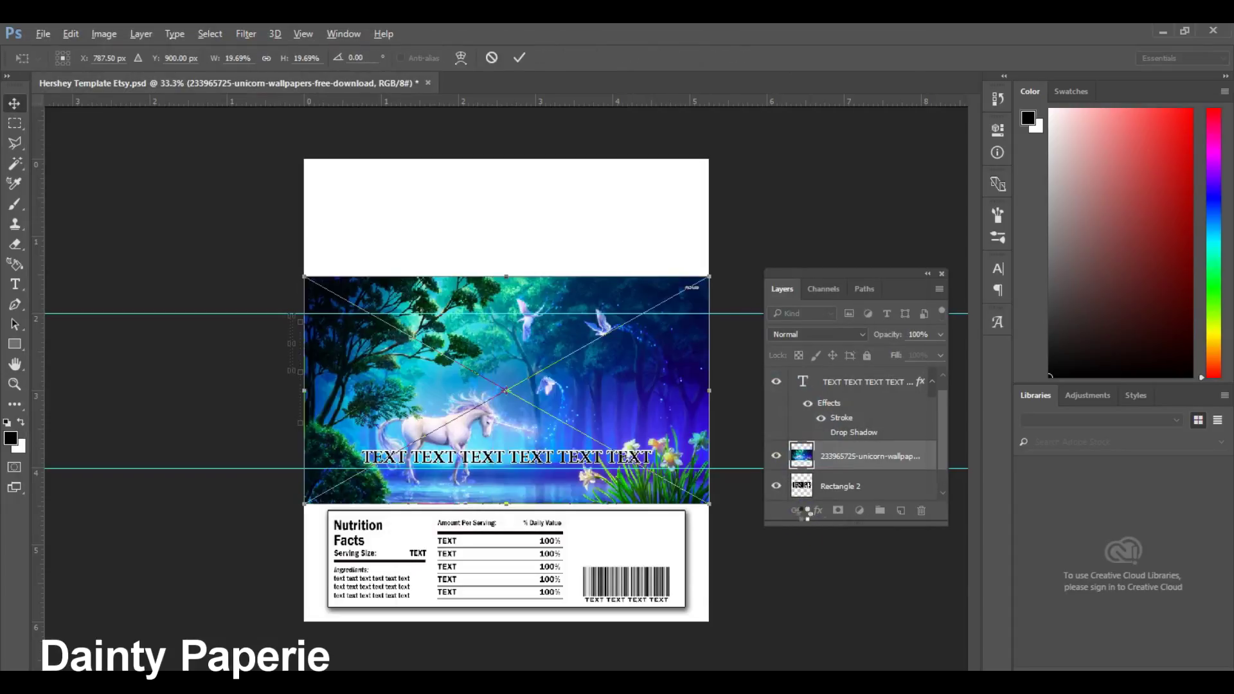
left_click(786, 514)
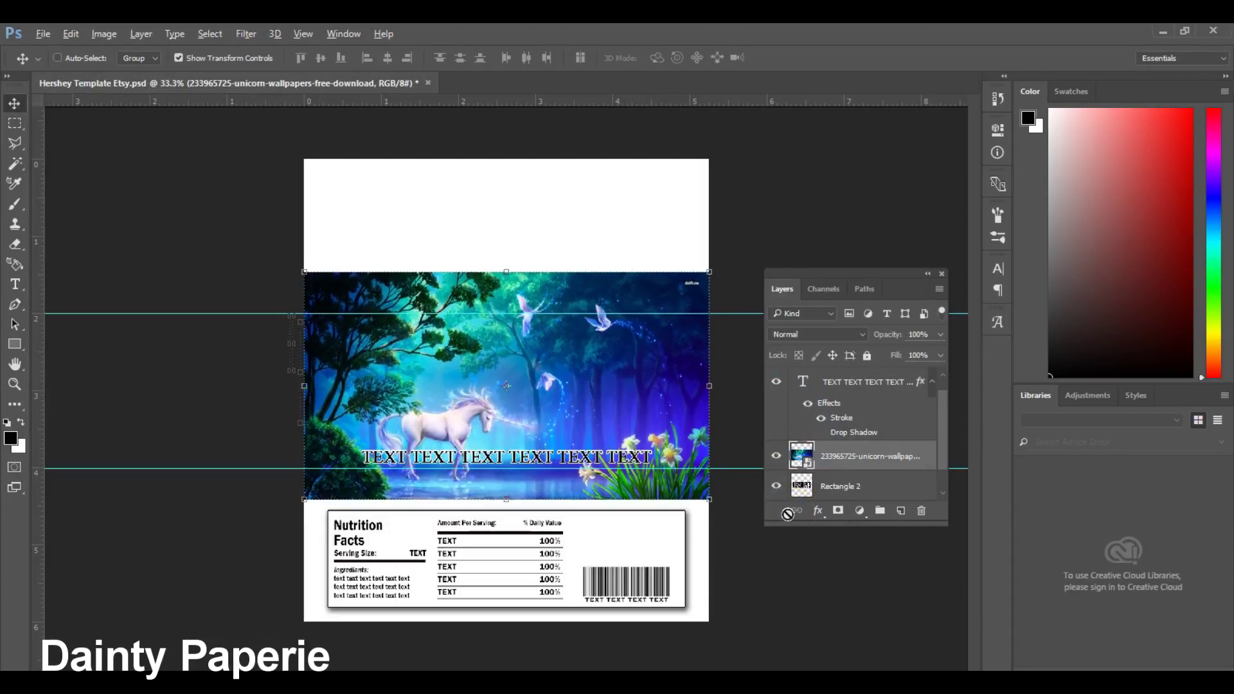
left_click(652, 419)
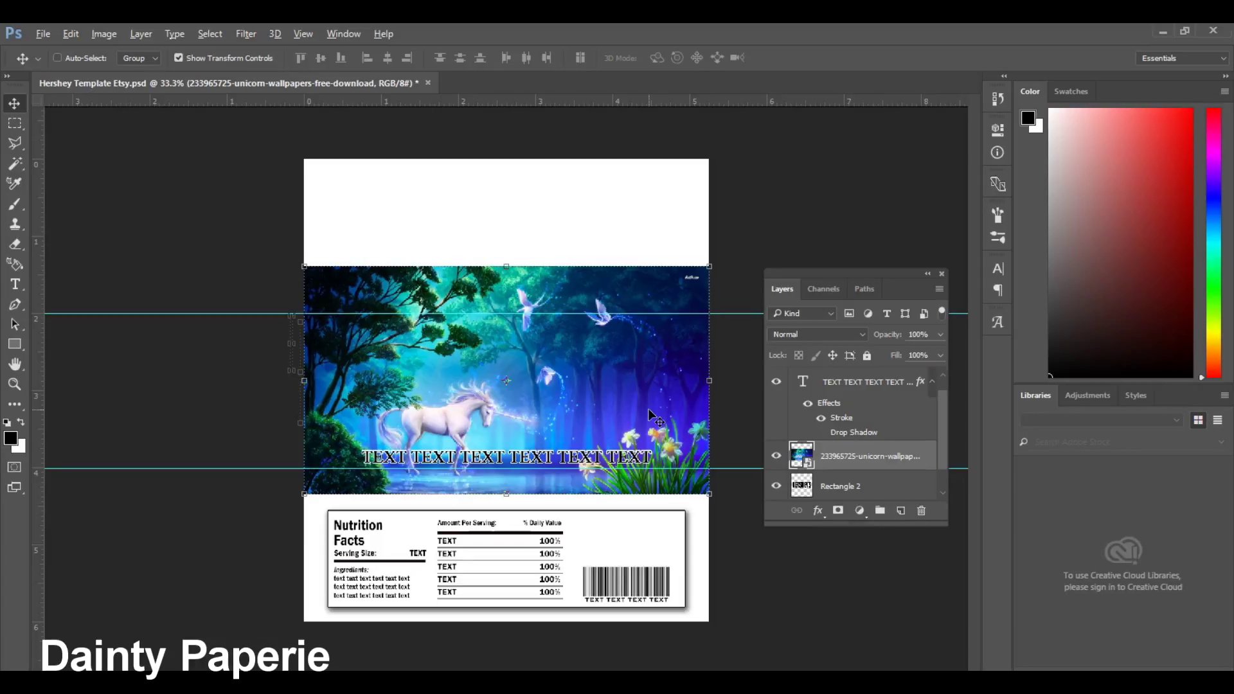
left_click_drag(647, 407, 647, 385)
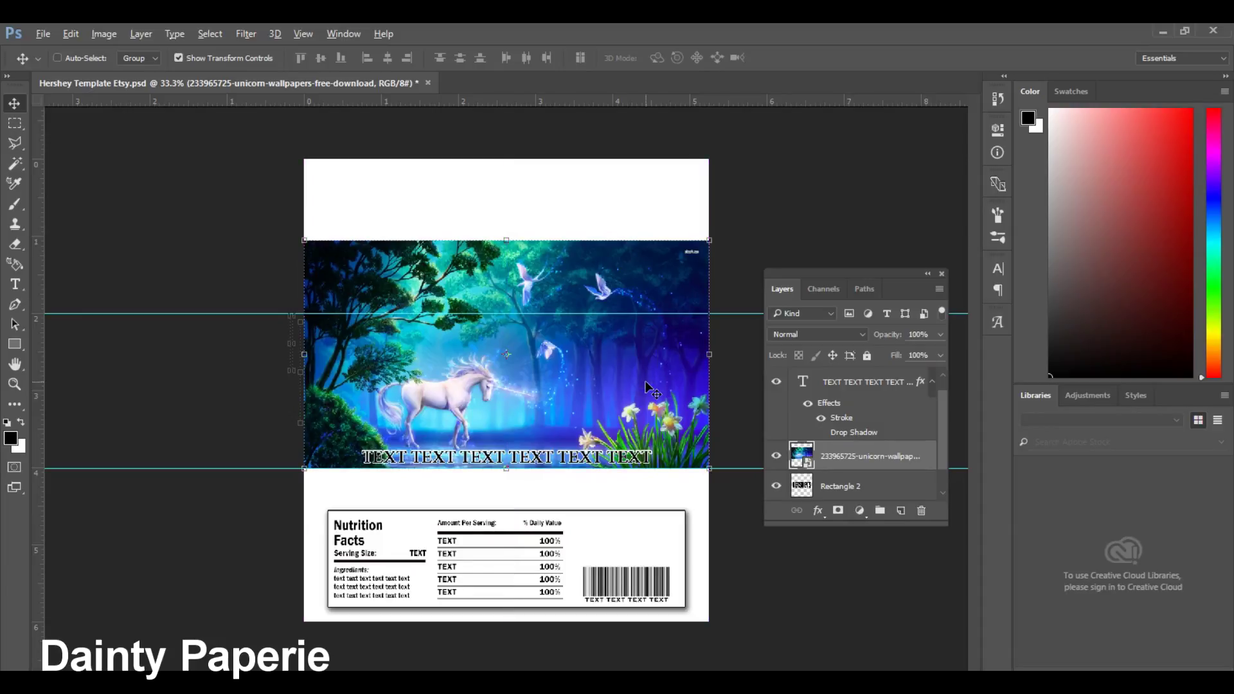
Rasterize the placed unicorn wallpaper layer
left_click(837, 457)
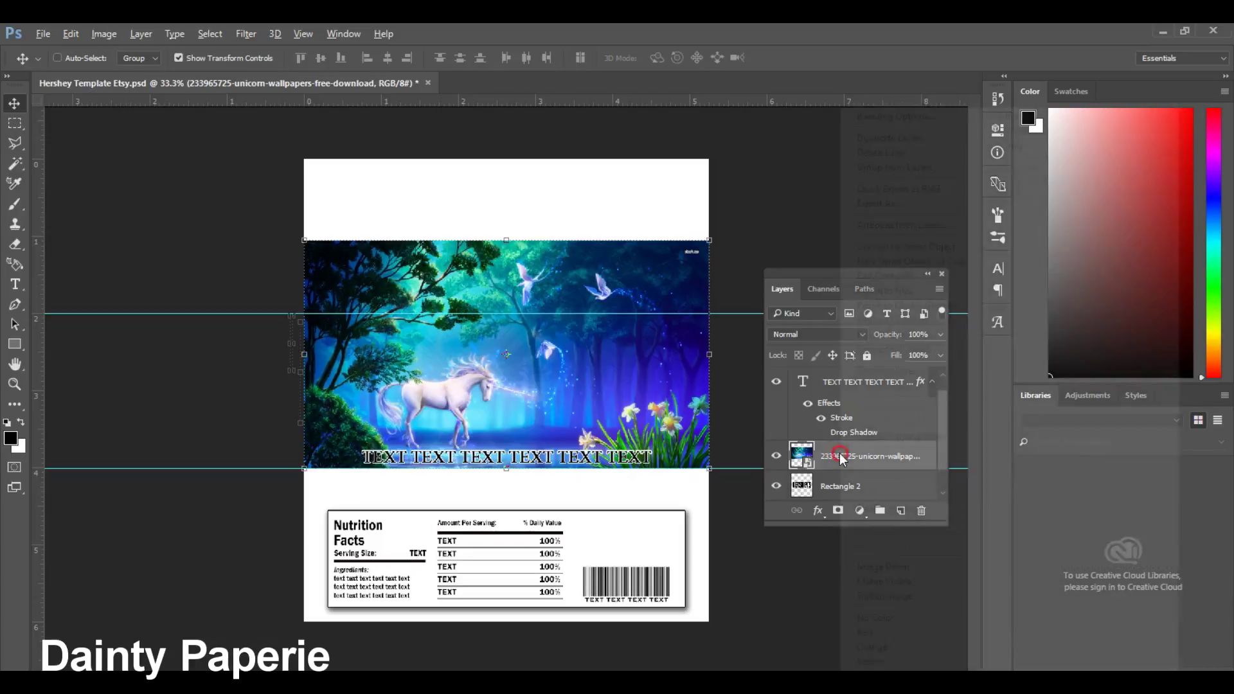
right_click(838, 457)
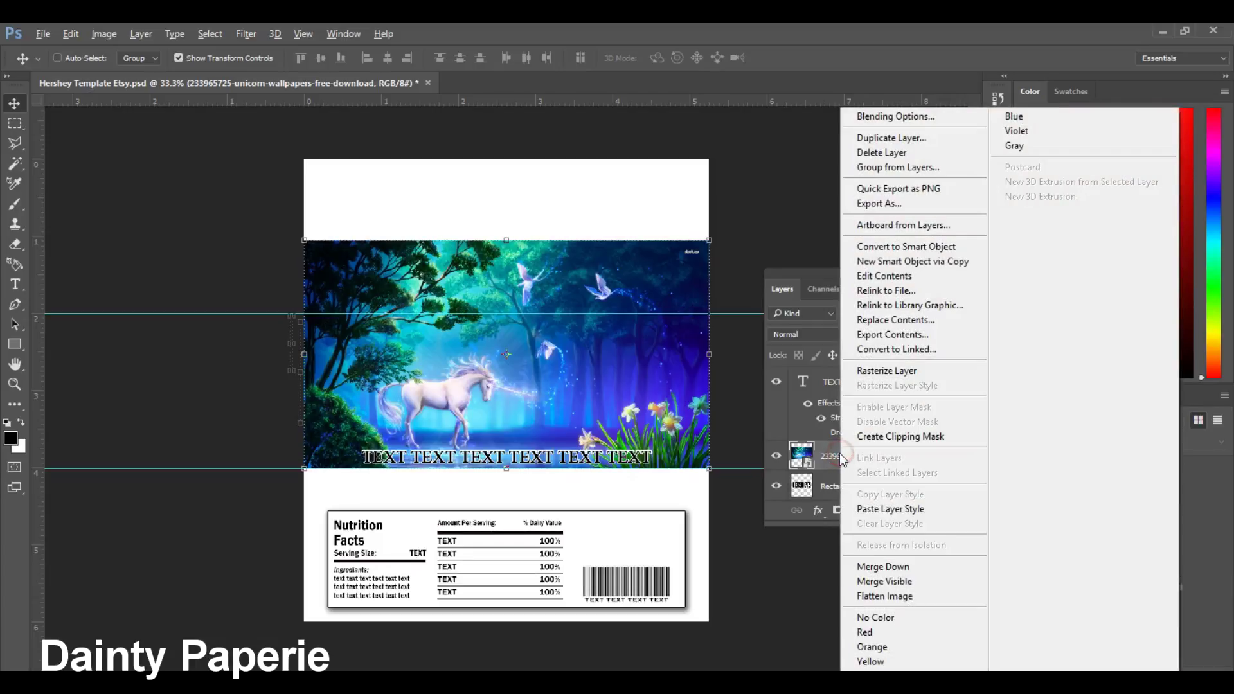
left_click(878, 372)
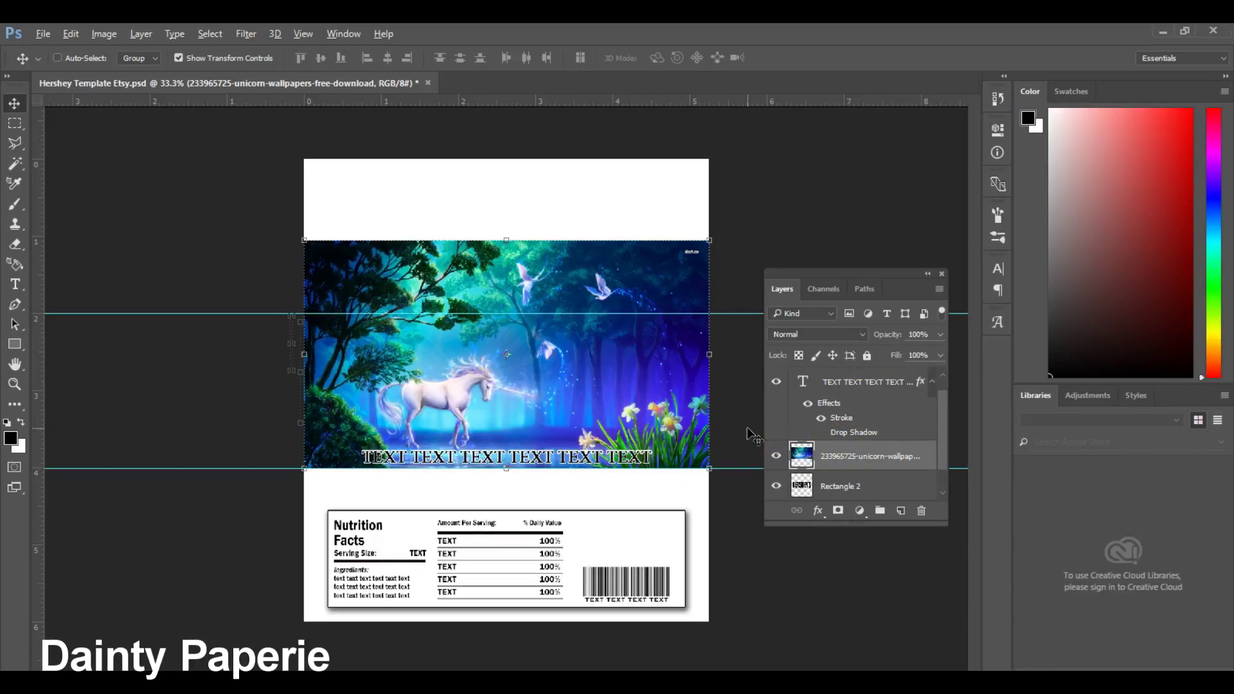
Move the Rectangle 2 layer with the HERSHEY'S lettering above the unicorn wallpaper layer
left_click(829, 455)
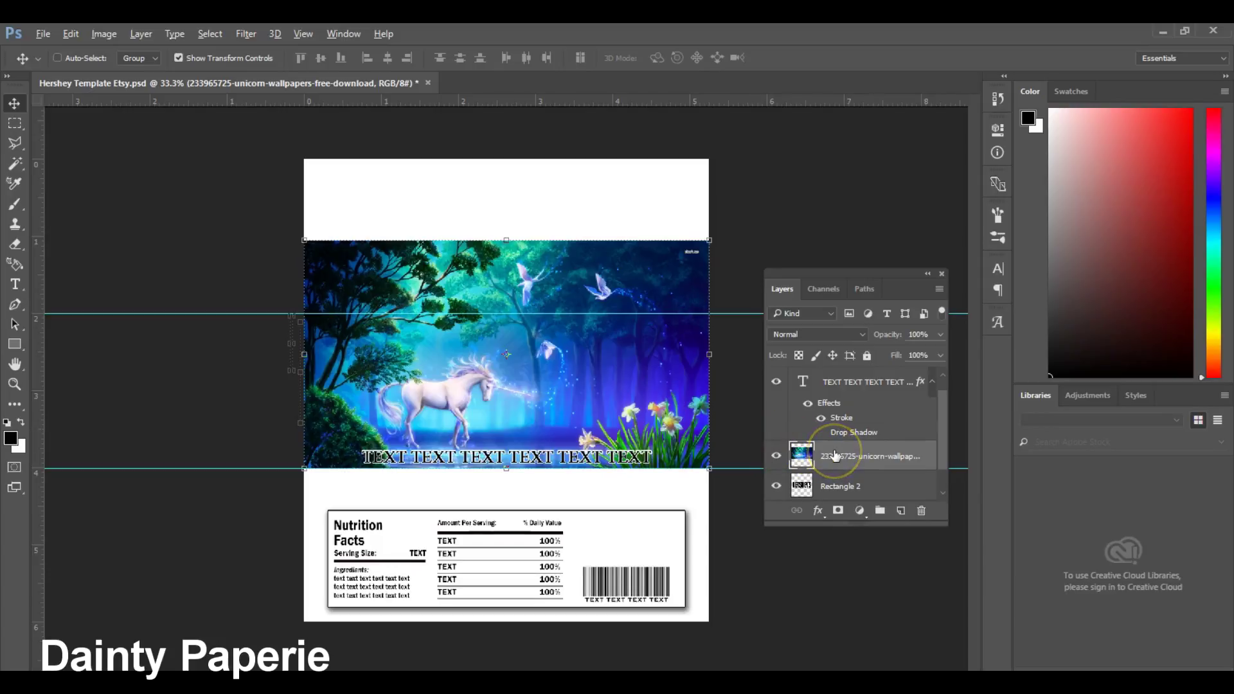
left_click(805, 457)
left_click_drag(847, 449, 937, 463)
left_click(875, 485)
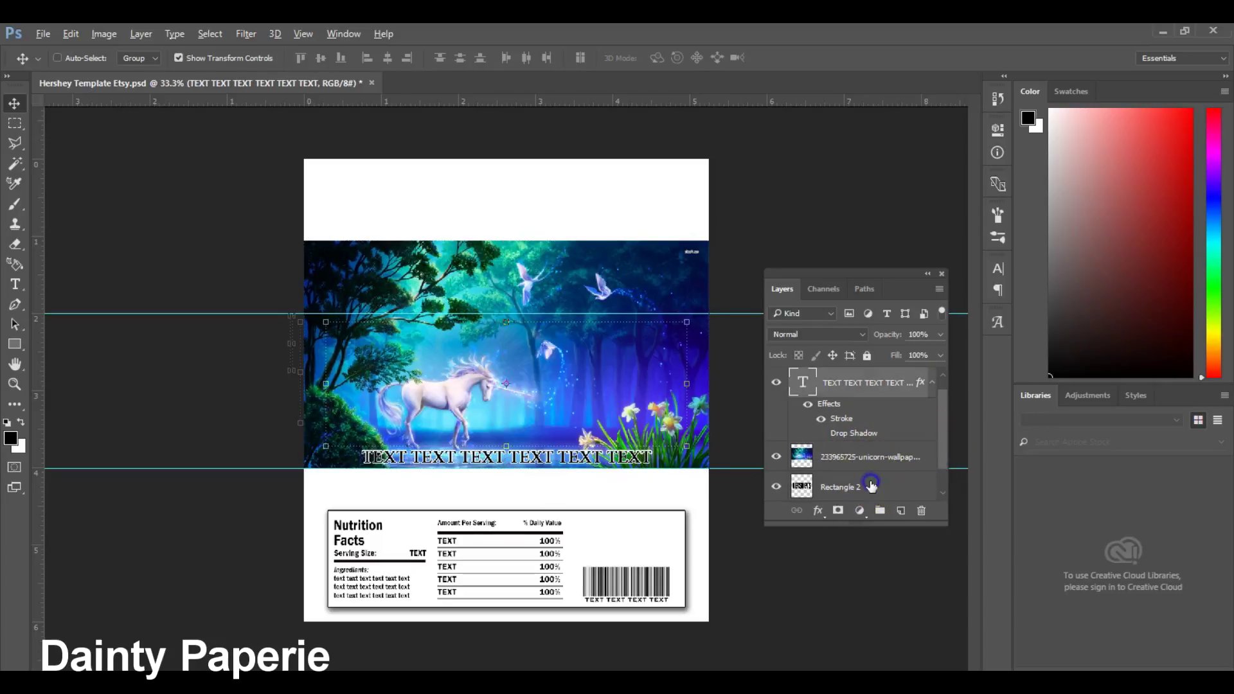
left_click_drag(830, 490, 835, 453)
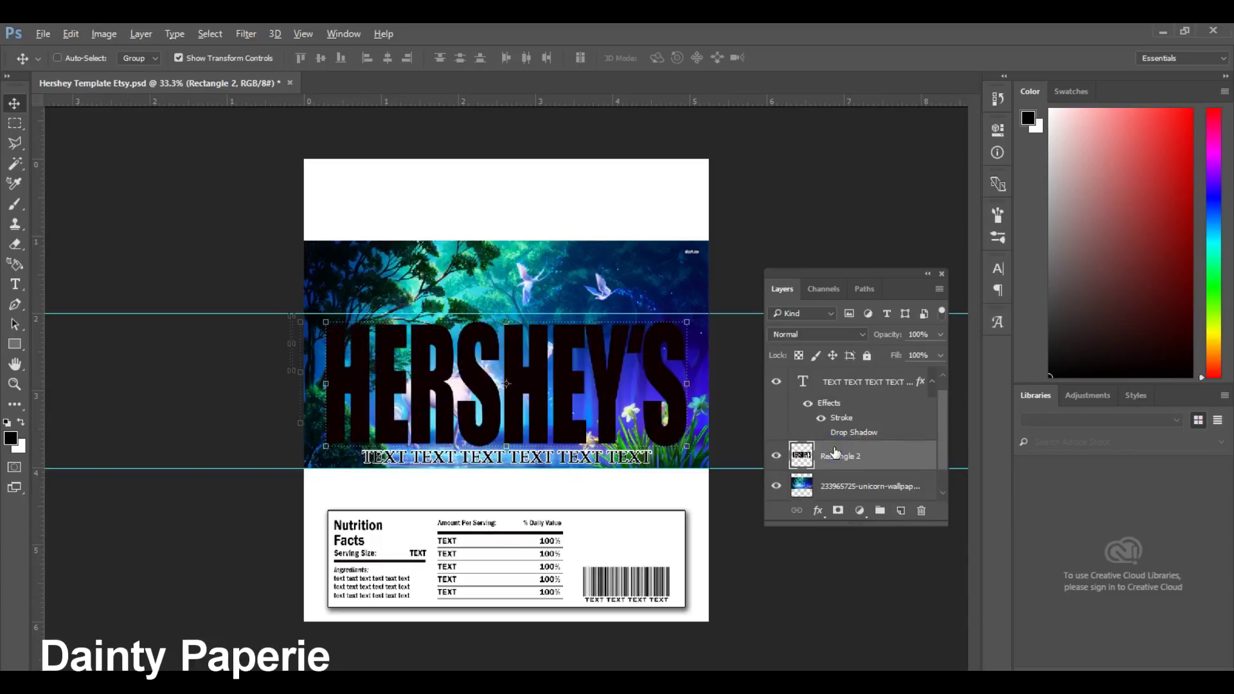
Select all the black HERSHEY'S letters on the Rectangle 2 layer with the Magic Wand, adding each letter to the selection
left_click(12, 169)
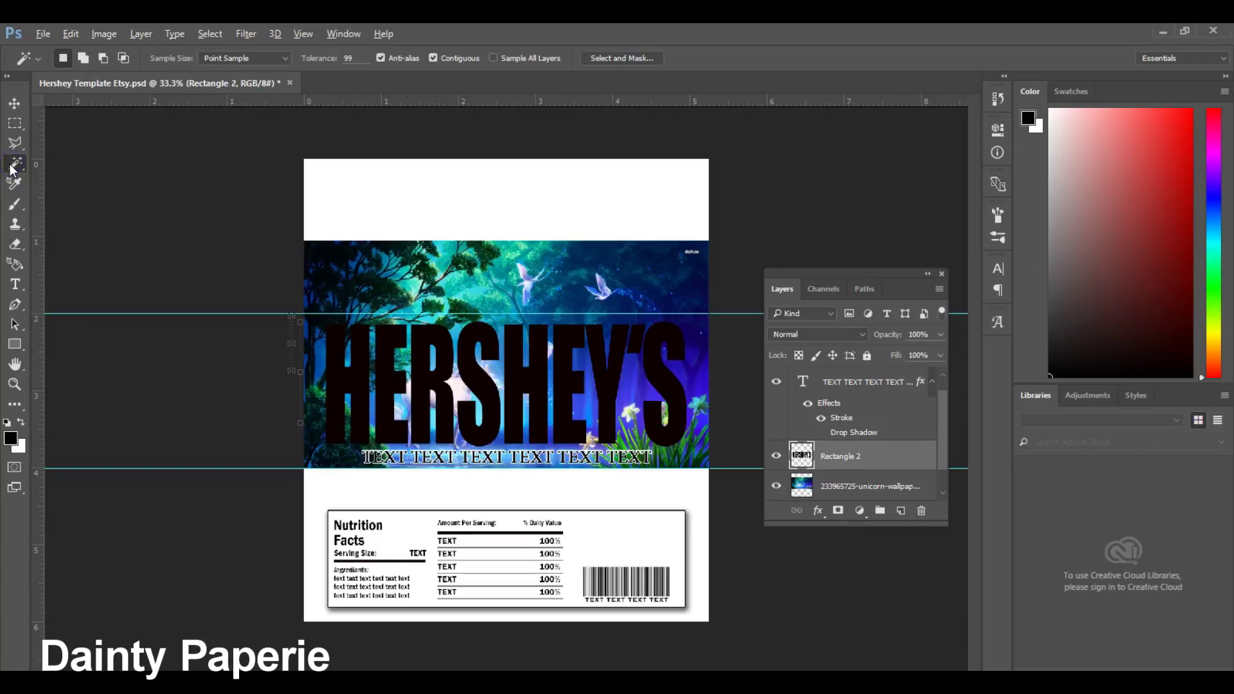
left_click(334, 398, "shift")
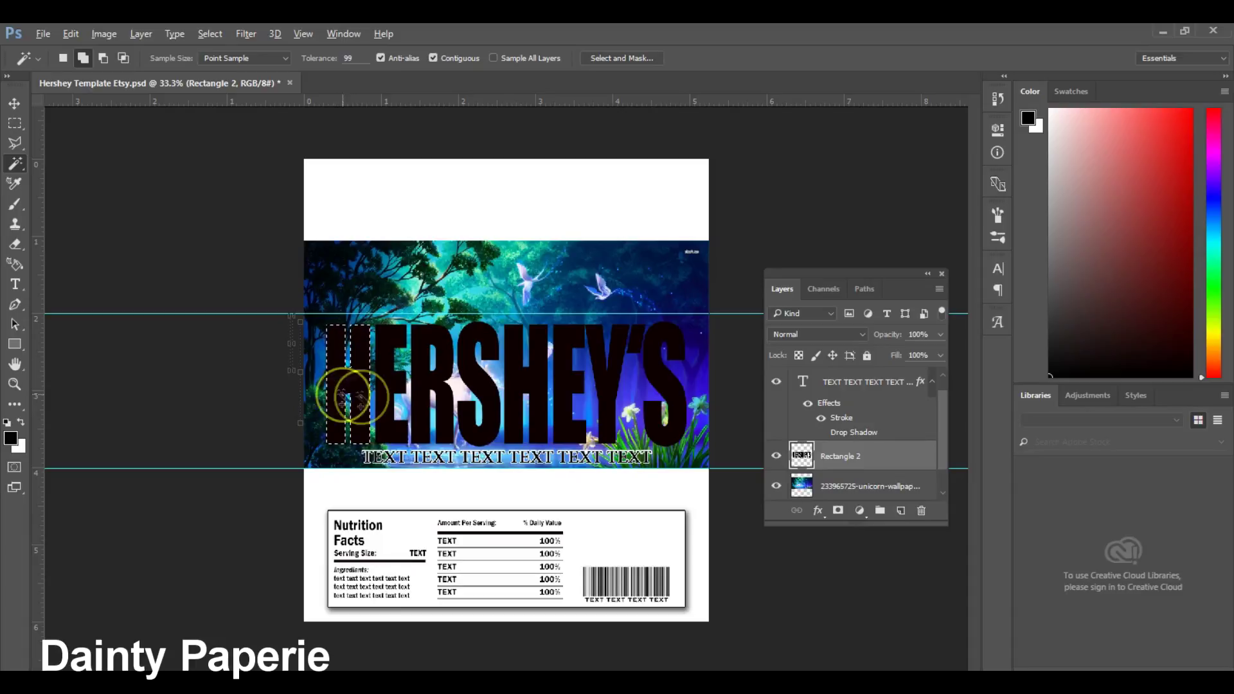
left_click(387, 411)
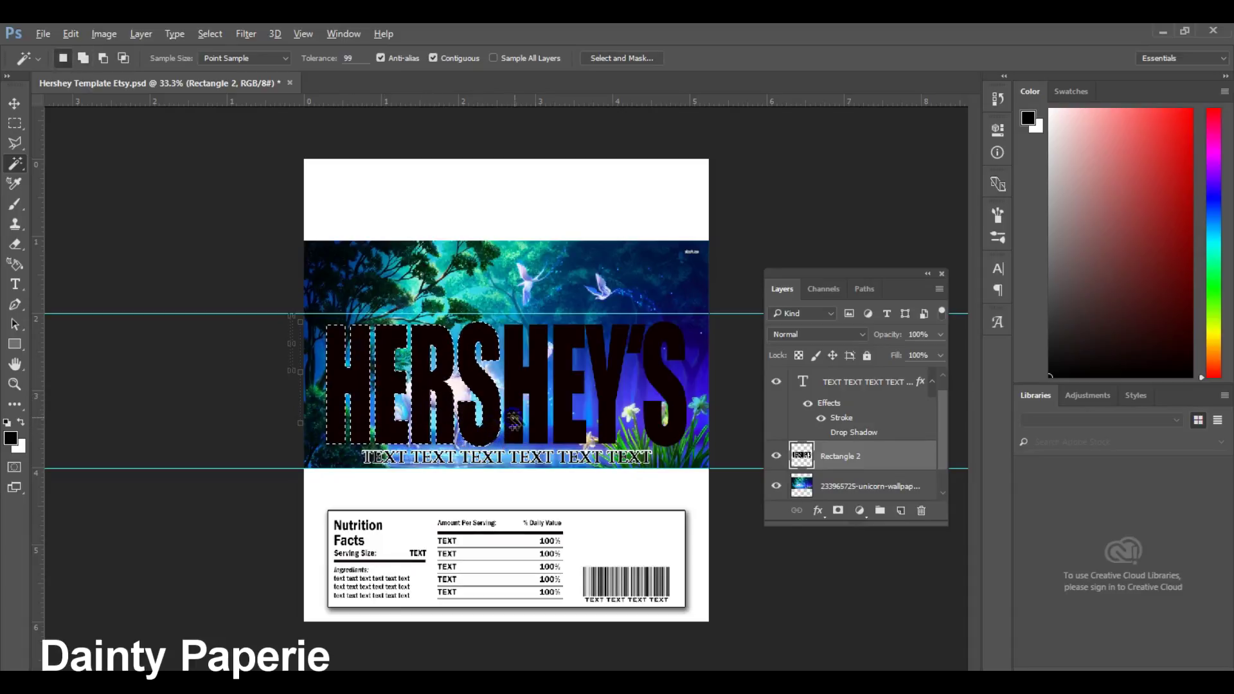
left_click(565, 417)
left_click(595, 403)
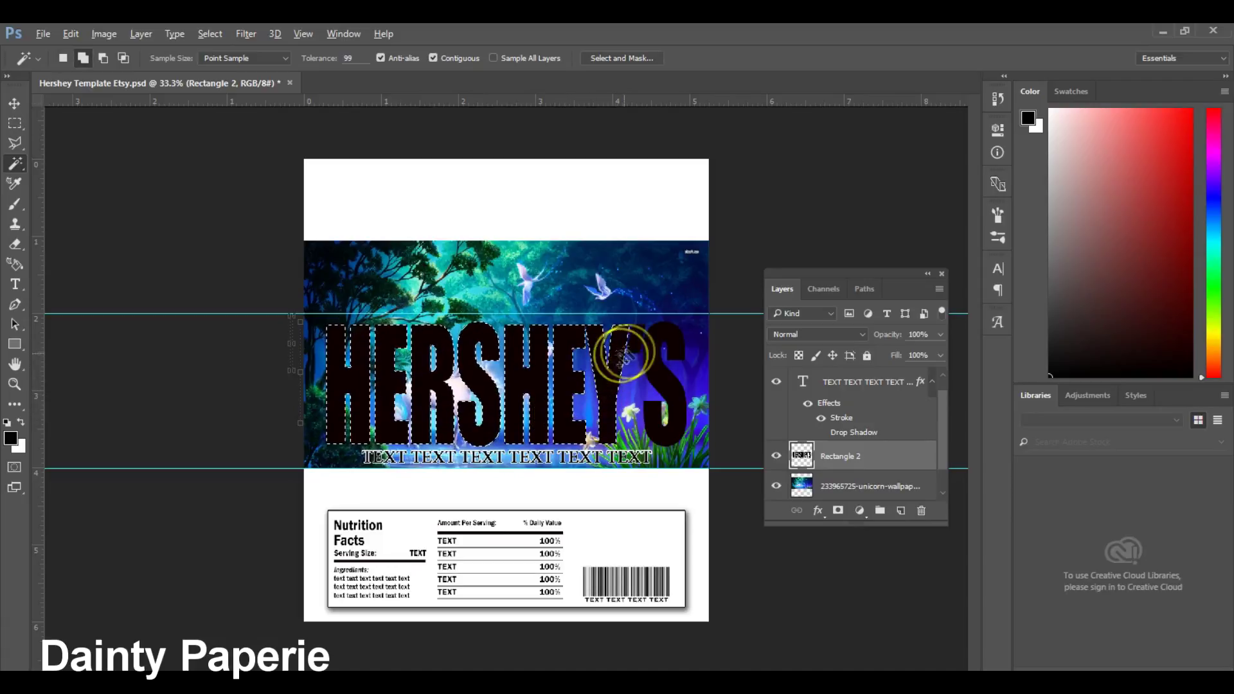
left_click(656, 378, "shift")
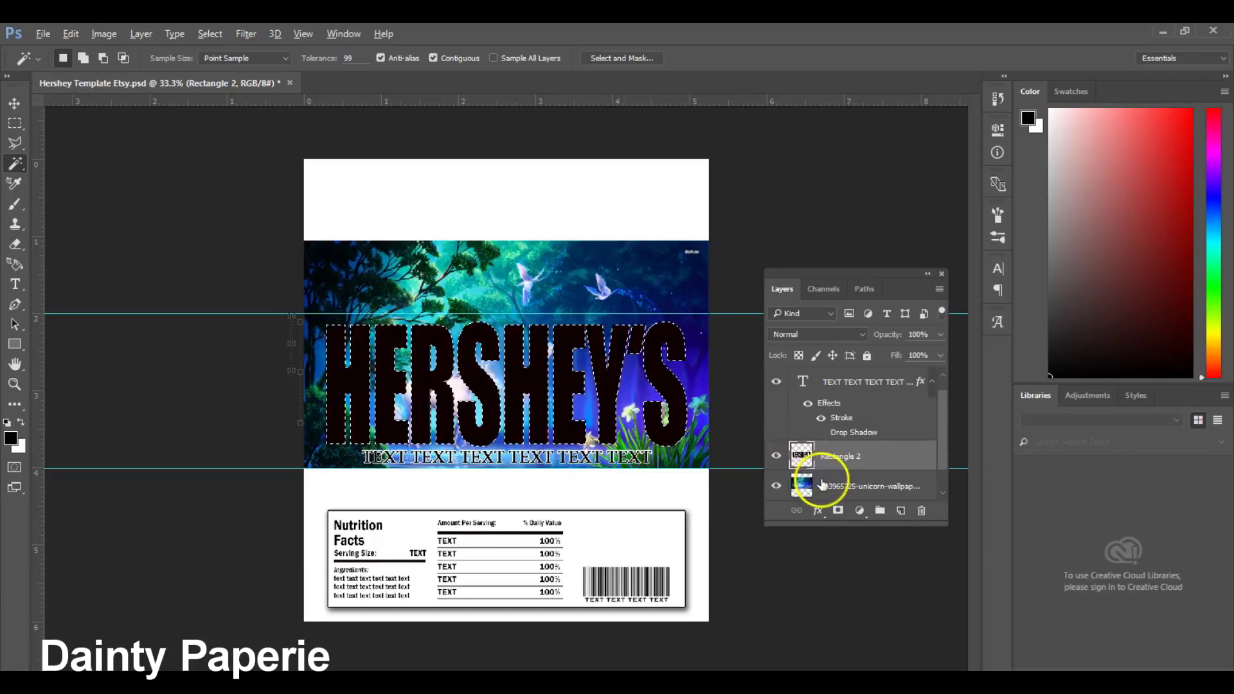
Invert the letter selection and delete the parts of the unicorn wallpaper layer outside the HERSHEY'S letters
left_click_drag(942, 449, 939, 466)
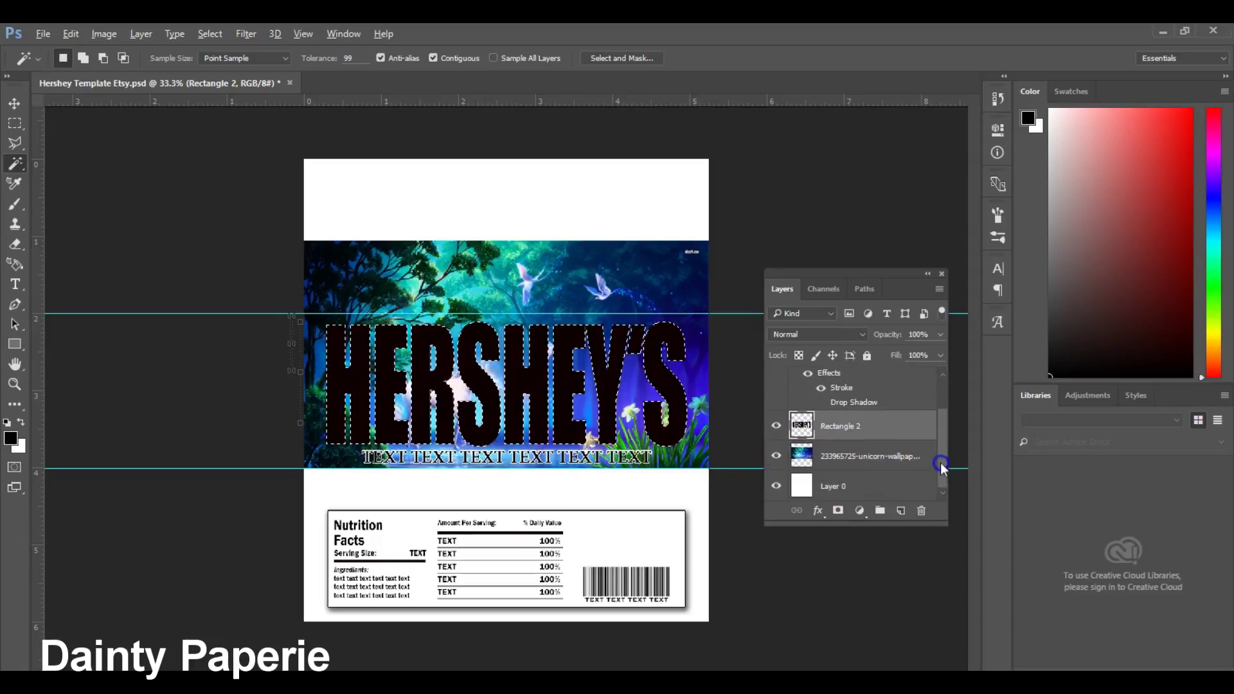
left_click(913, 458)
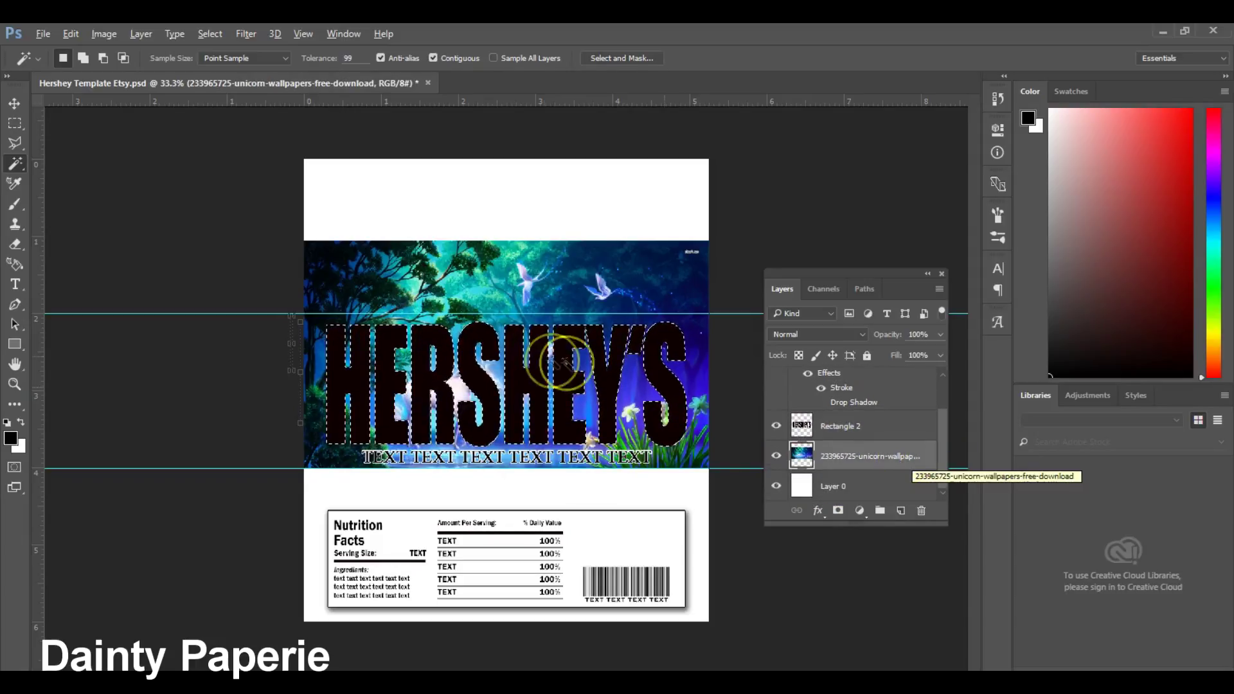
left_click(208, 35)
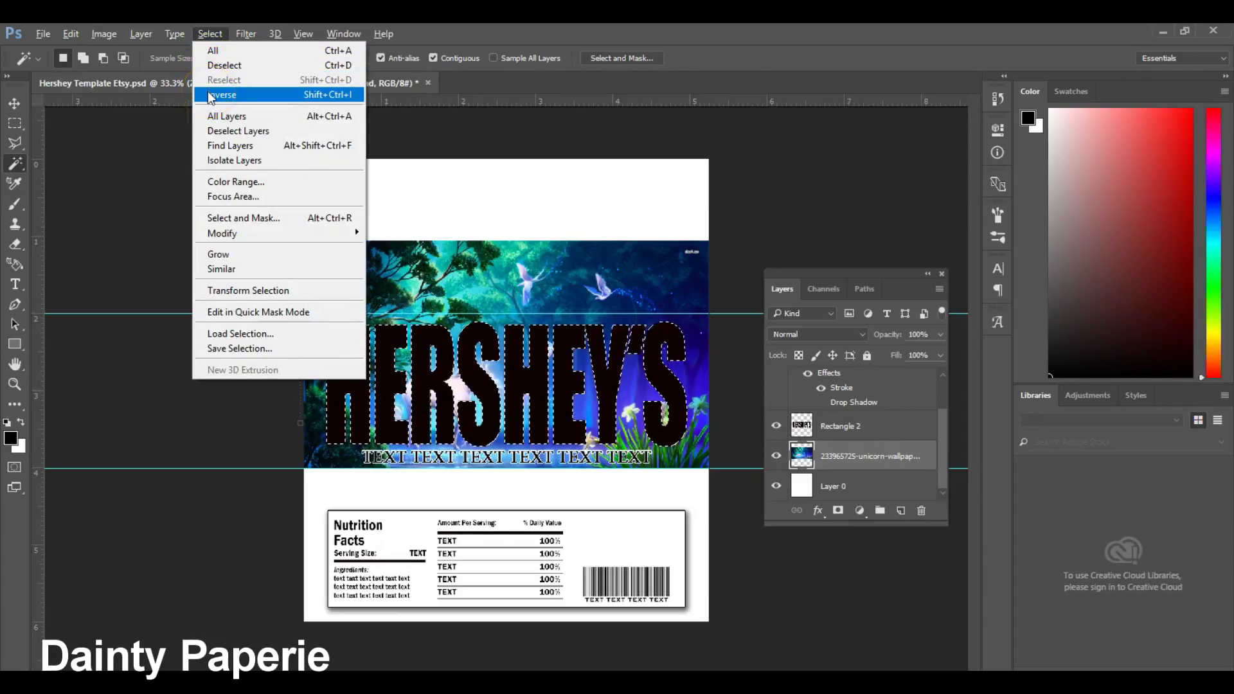
left_click(235, 99)
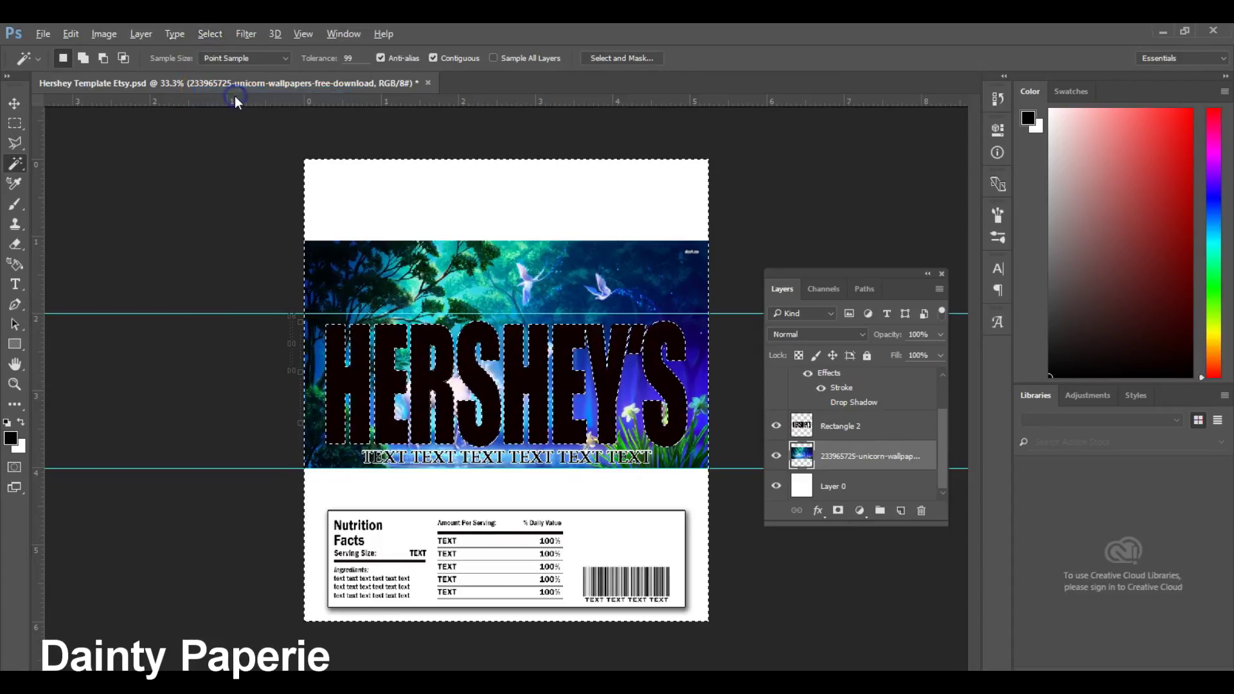
left_click(295, 104)
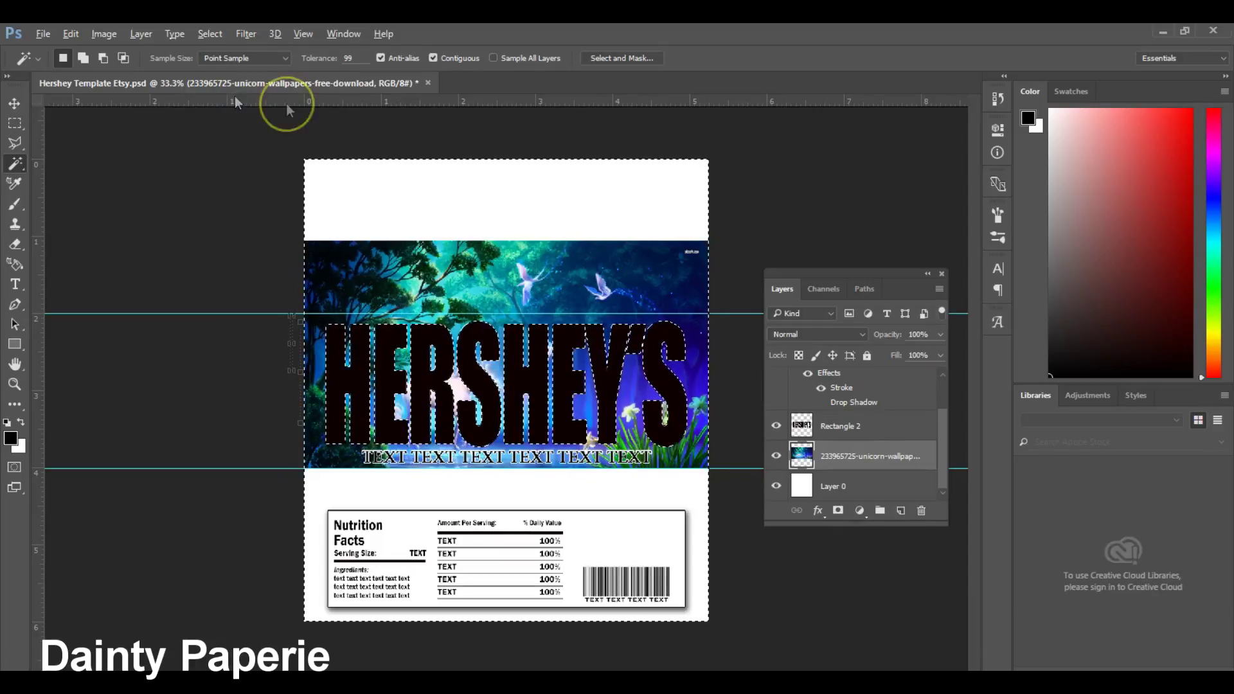
left_click(739, 278)
left_click(782, 285)
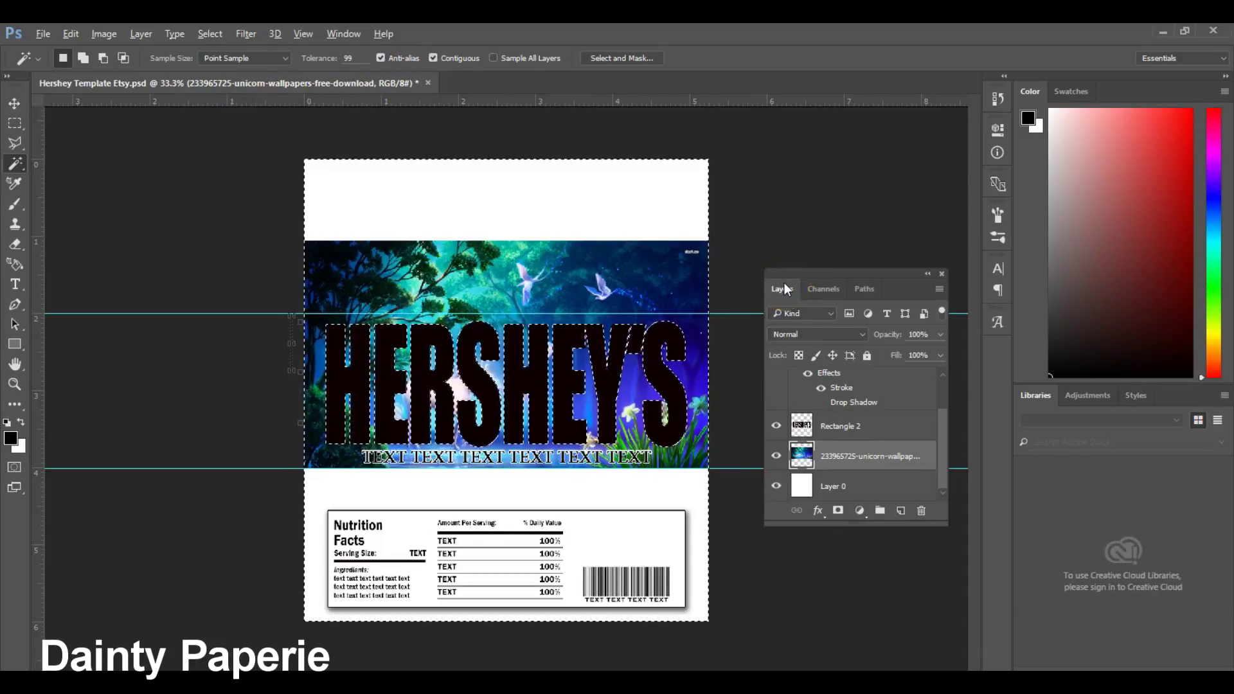
key("Delete")
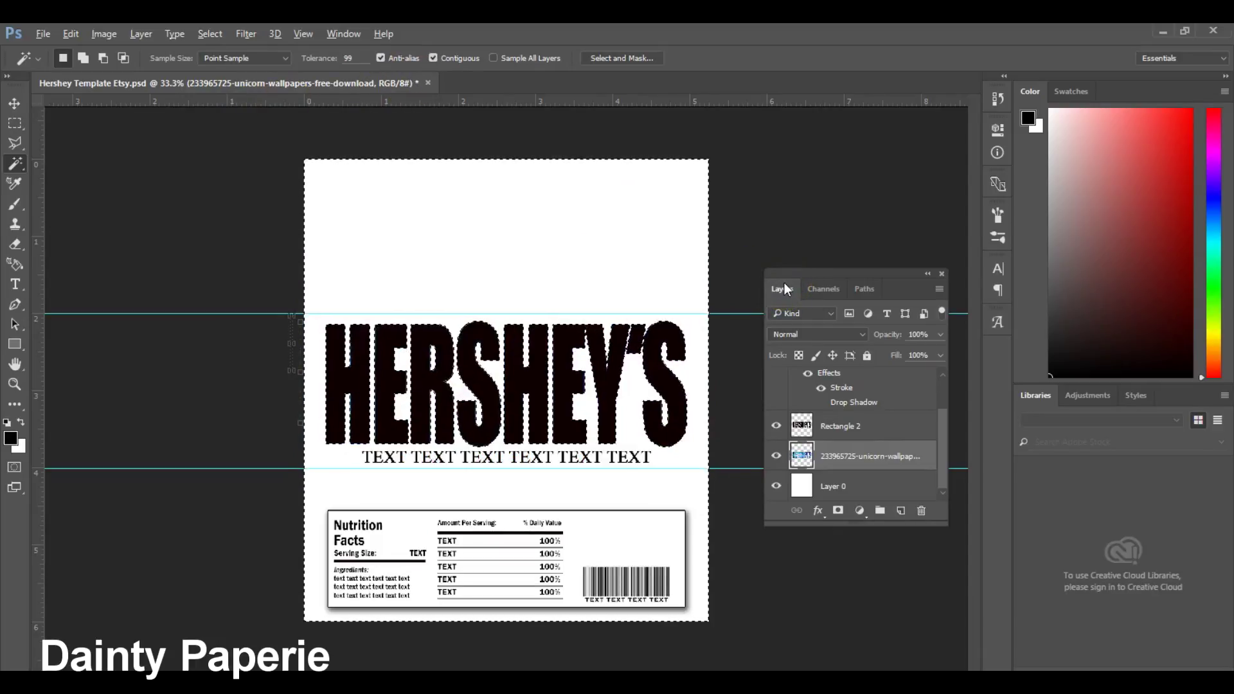
Deselect the inverted area around the lettering
left_click(769, 368)
left_click(761, 419)
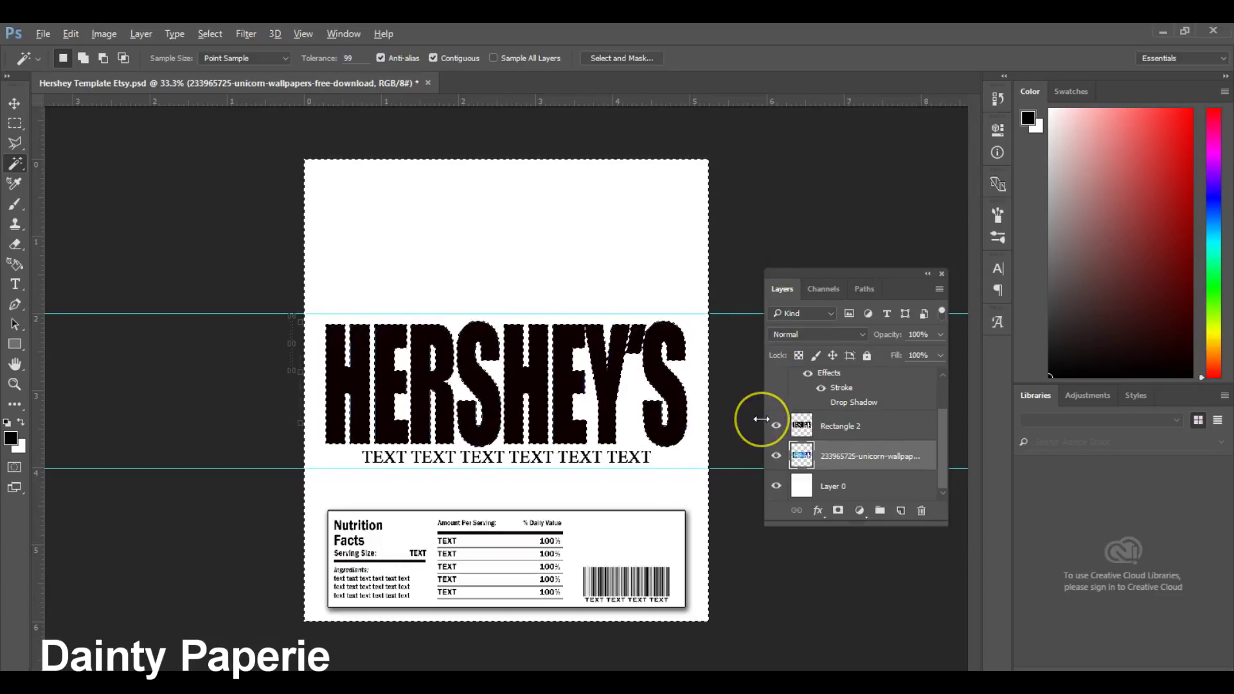
key("ctrl+z")
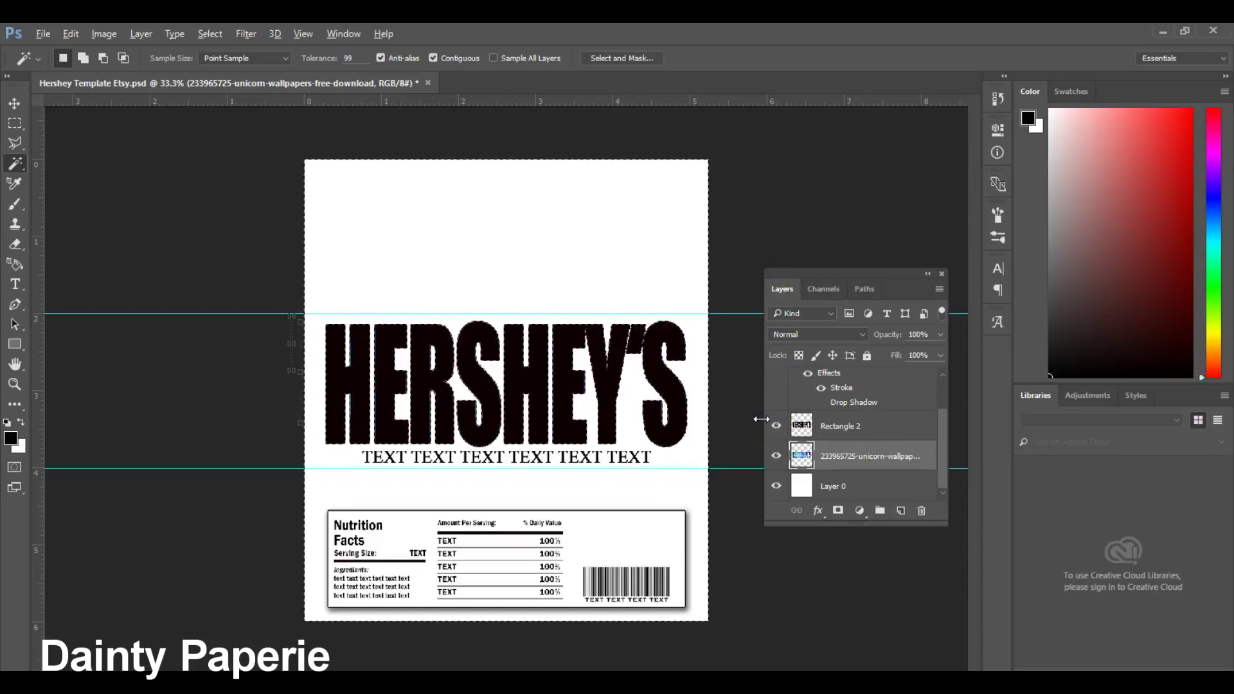
left_click(678, 416)
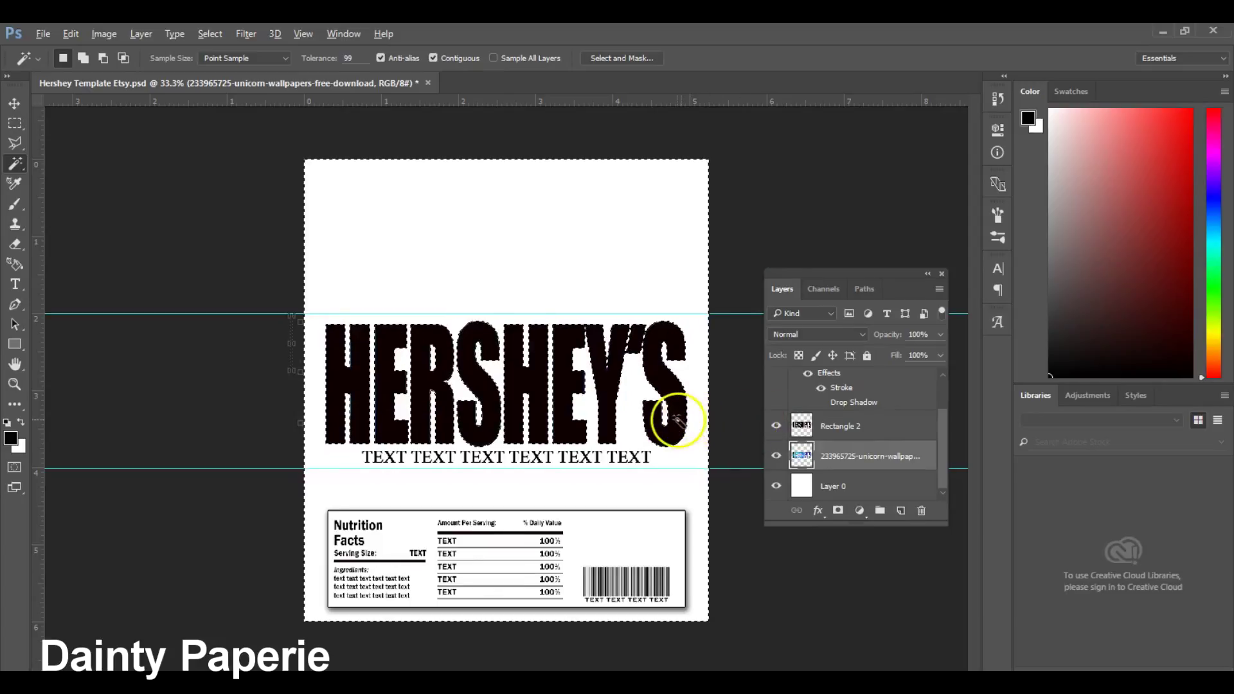
left_click(751, 266)
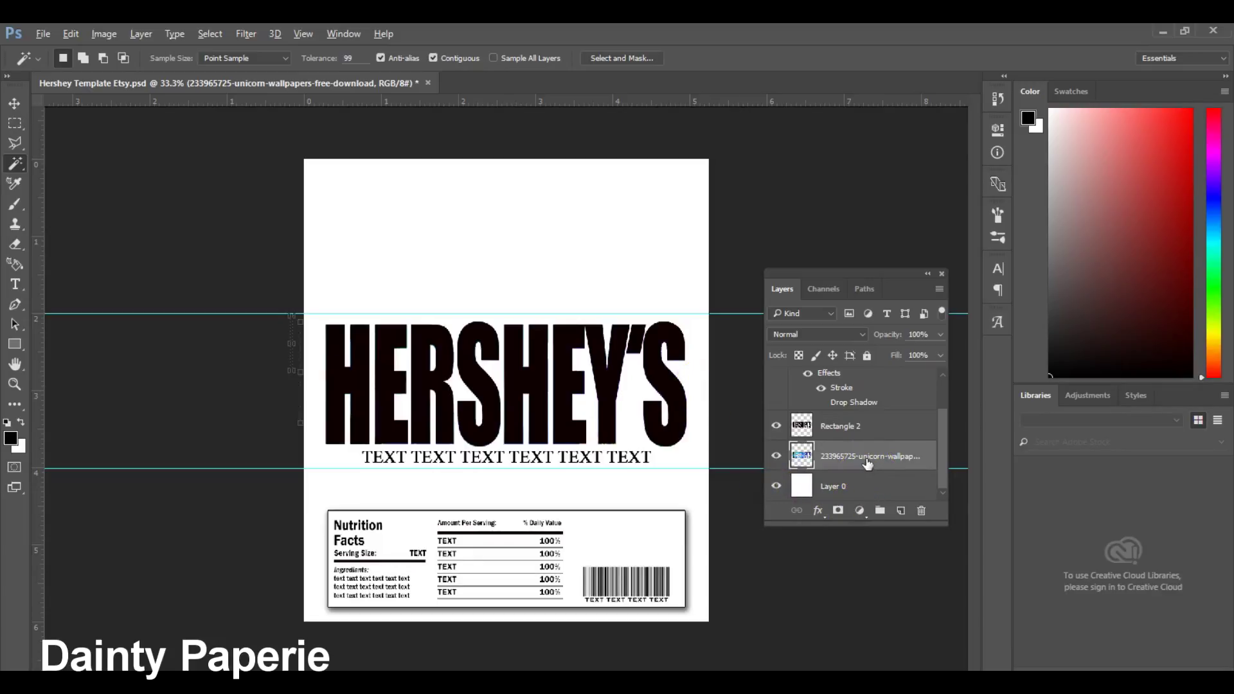
Hide the Rectangle 2 layer with the black HERSHEY'S lettering
left_click_drag(867, 463, 828, 426)
left_click(833, 428)
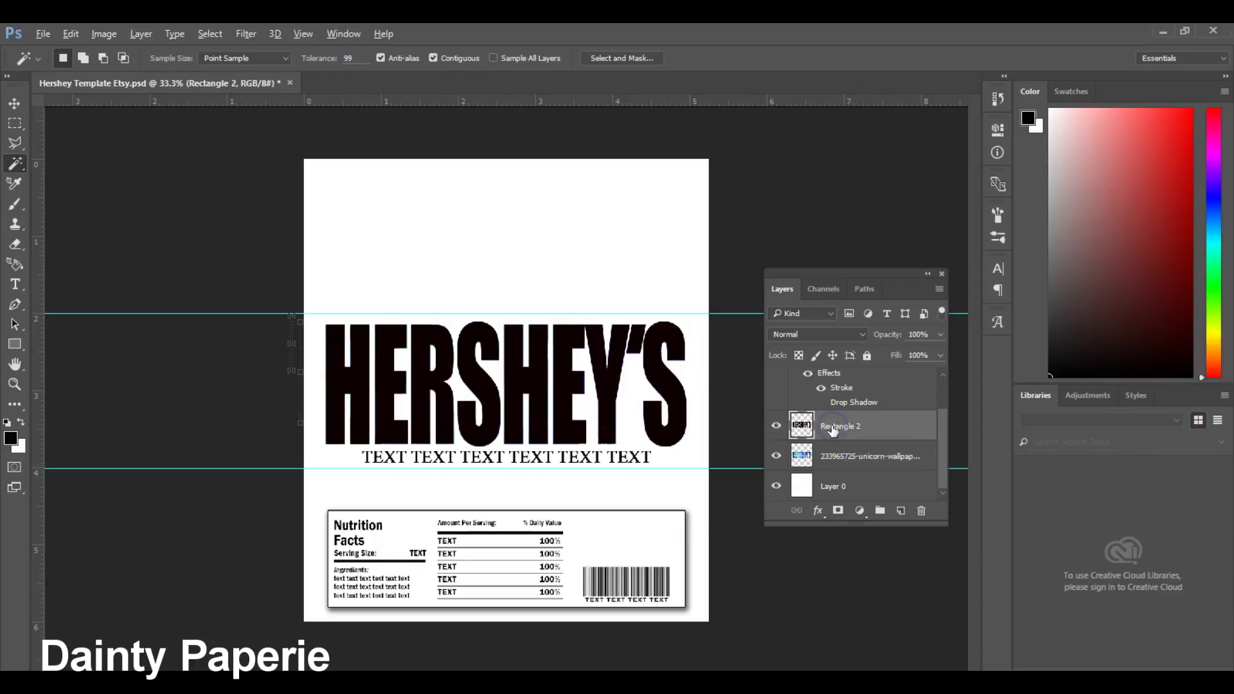
left_click_drag(833, 429, 765, 429)
left_click(776, 427)
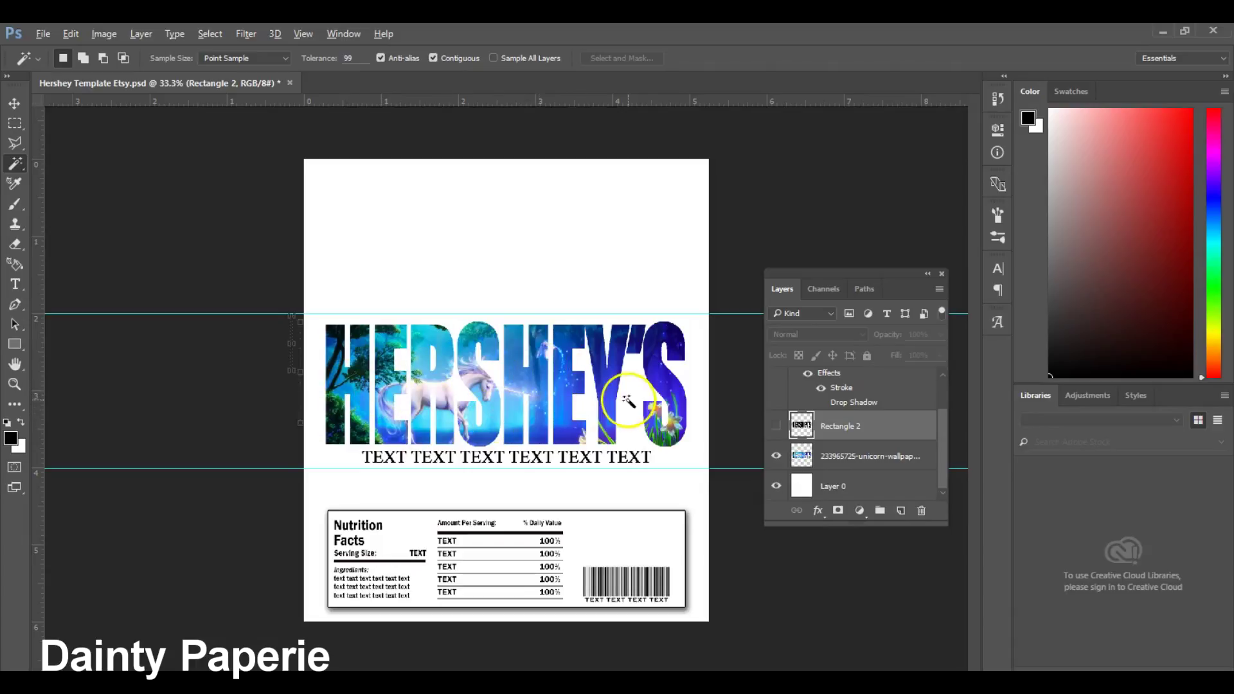
Open the layer style settings for the unicorn wallpaper lettering layer and enable a 10 px Stroke positioned at Center
left_click(854, 457)
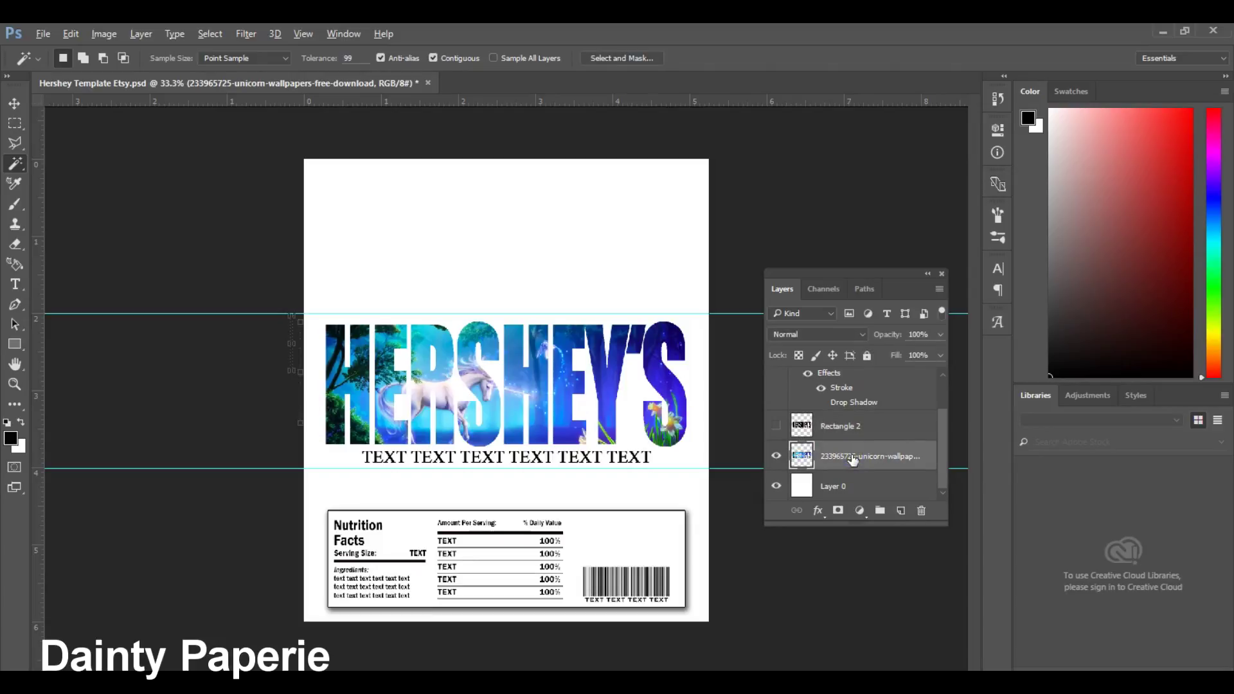
left_click(853, 459)
right_click(827, 455)
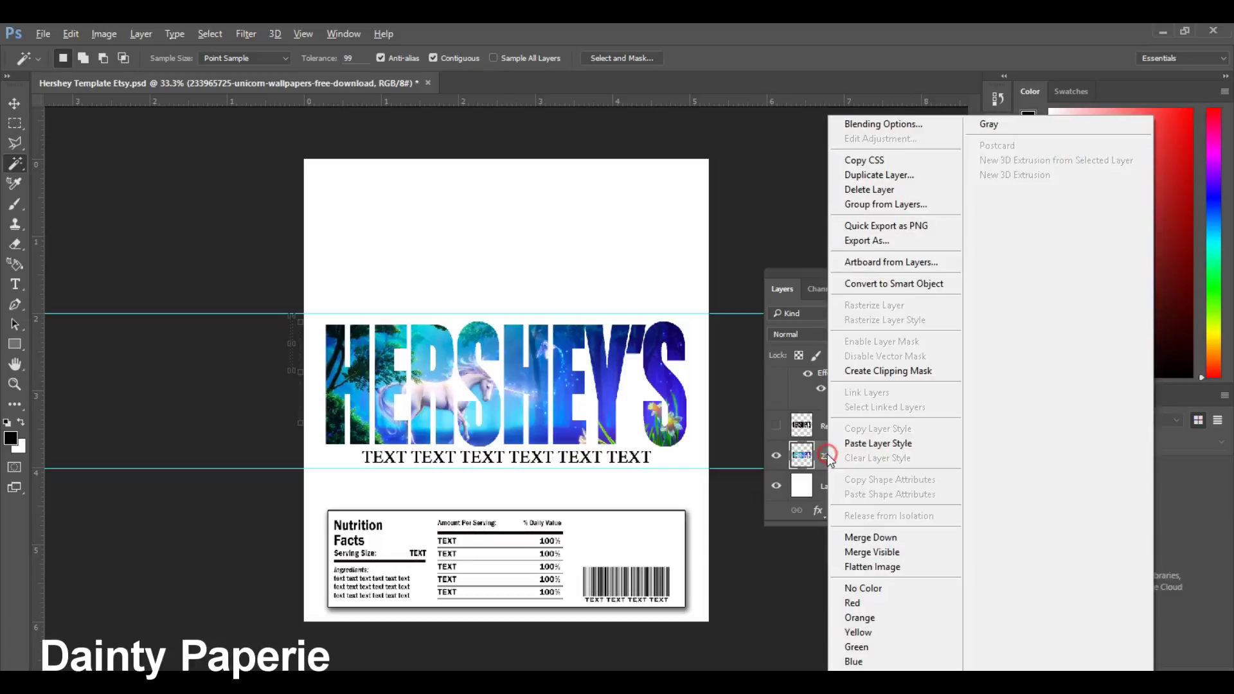
left_click(864, 125)
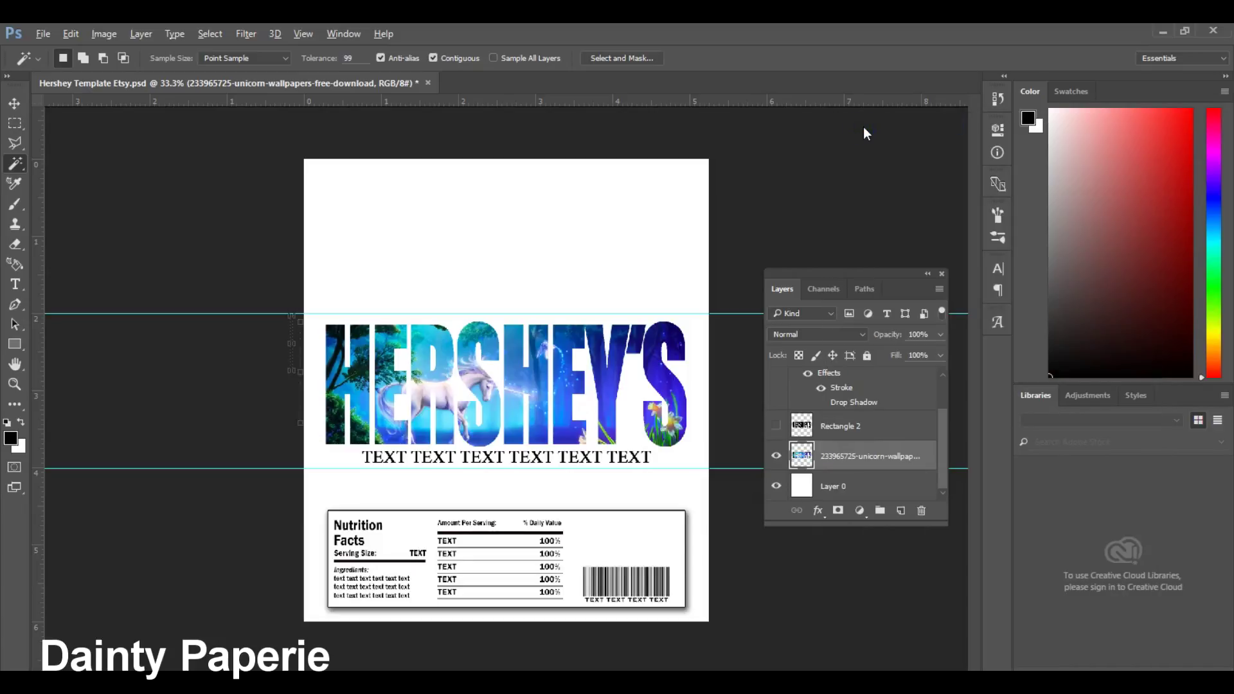
left_click_drag(765, 132, 722, 155)
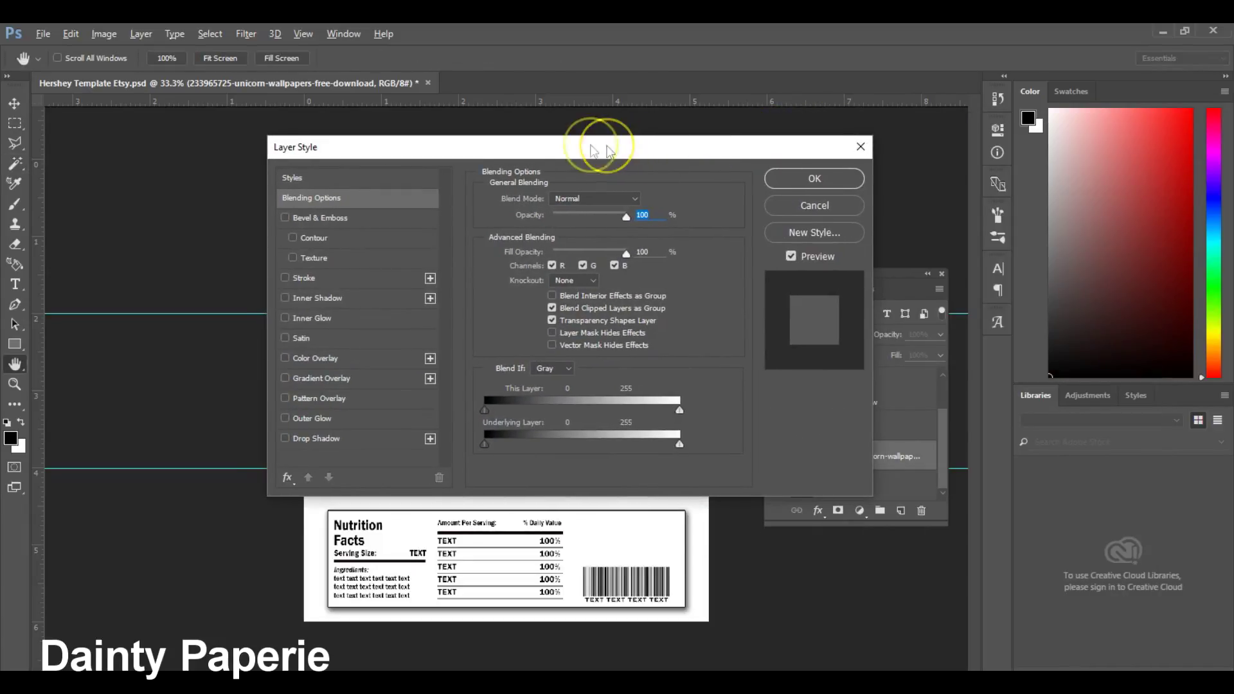
mouse_move(594, 151)
left_mouse_down()
mouse_move(565, 152)
mouse_move(764, 158)
left_mouse_up()
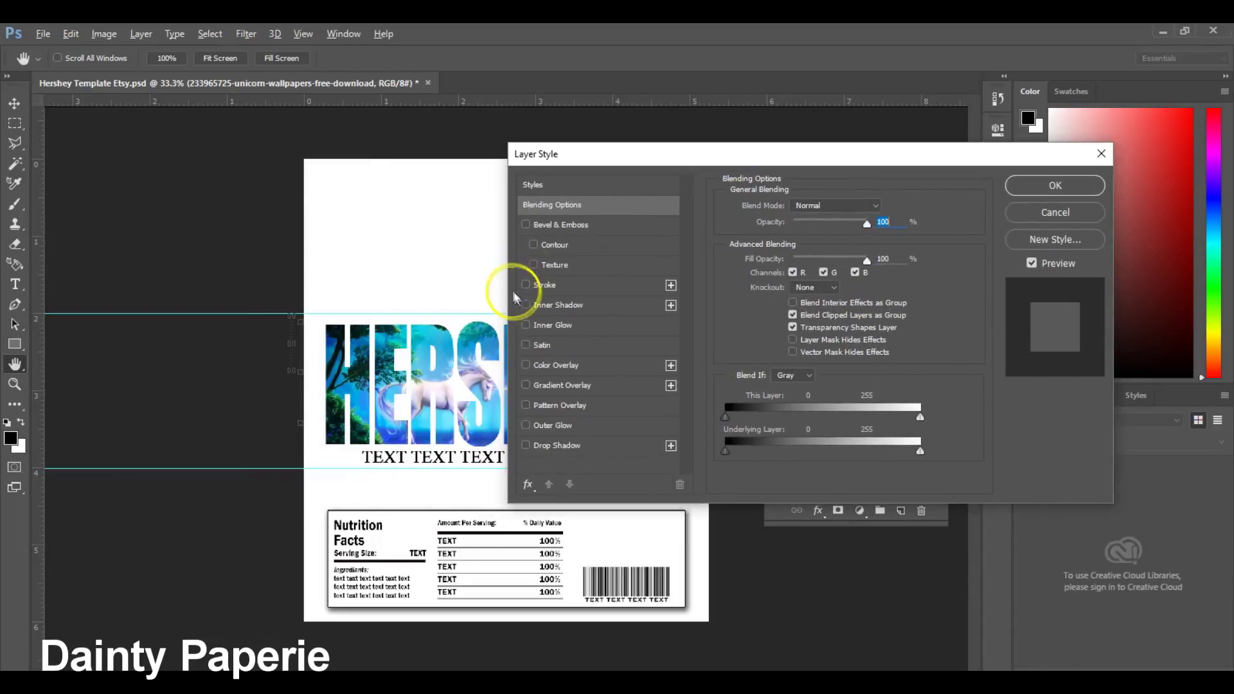
left_click(536, 287)
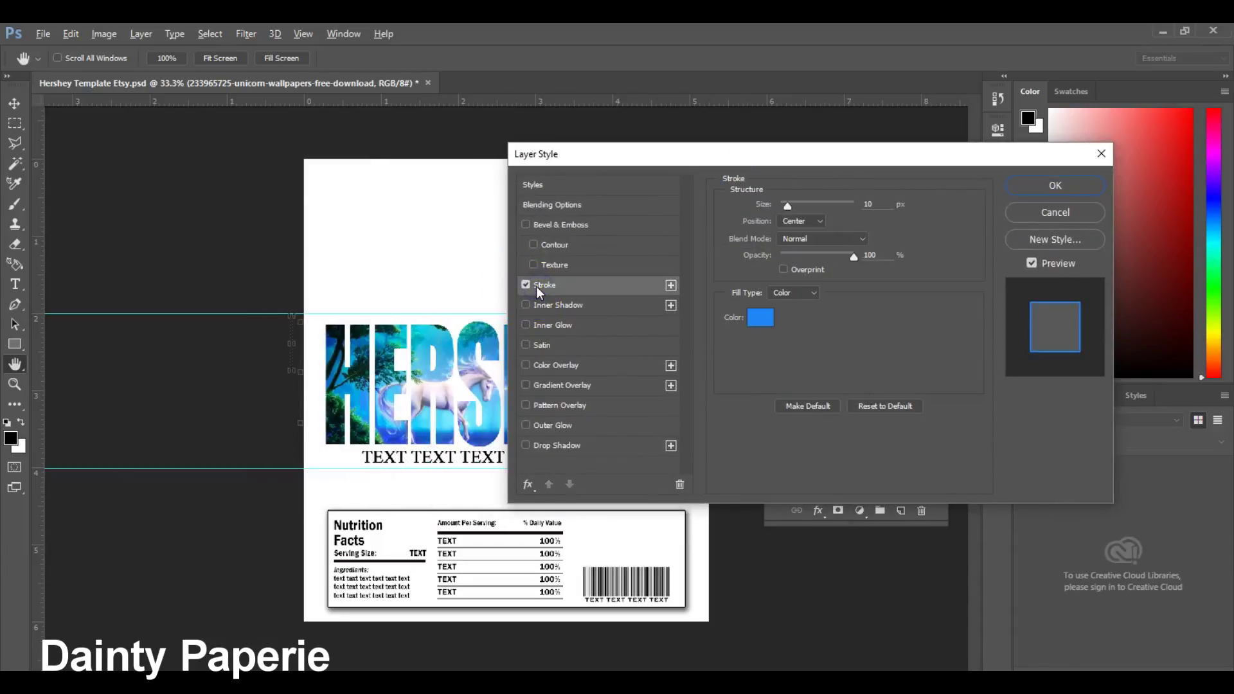
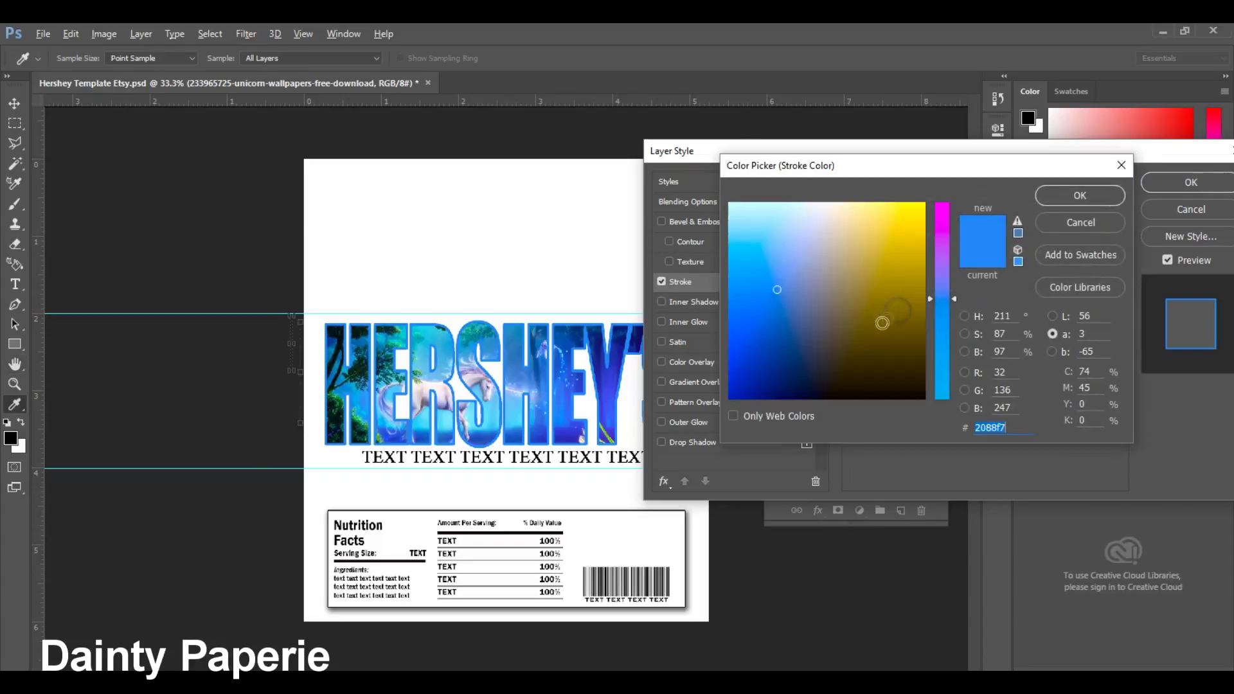
Try several stroke colors from the color picker's color field on the HERSHEY'S lettering
left_click(870, 330)
left_click(897, 275)
left_click(816, 246)
left_click(785, 303)
left_click(782, 357)
left_click(865, 375)
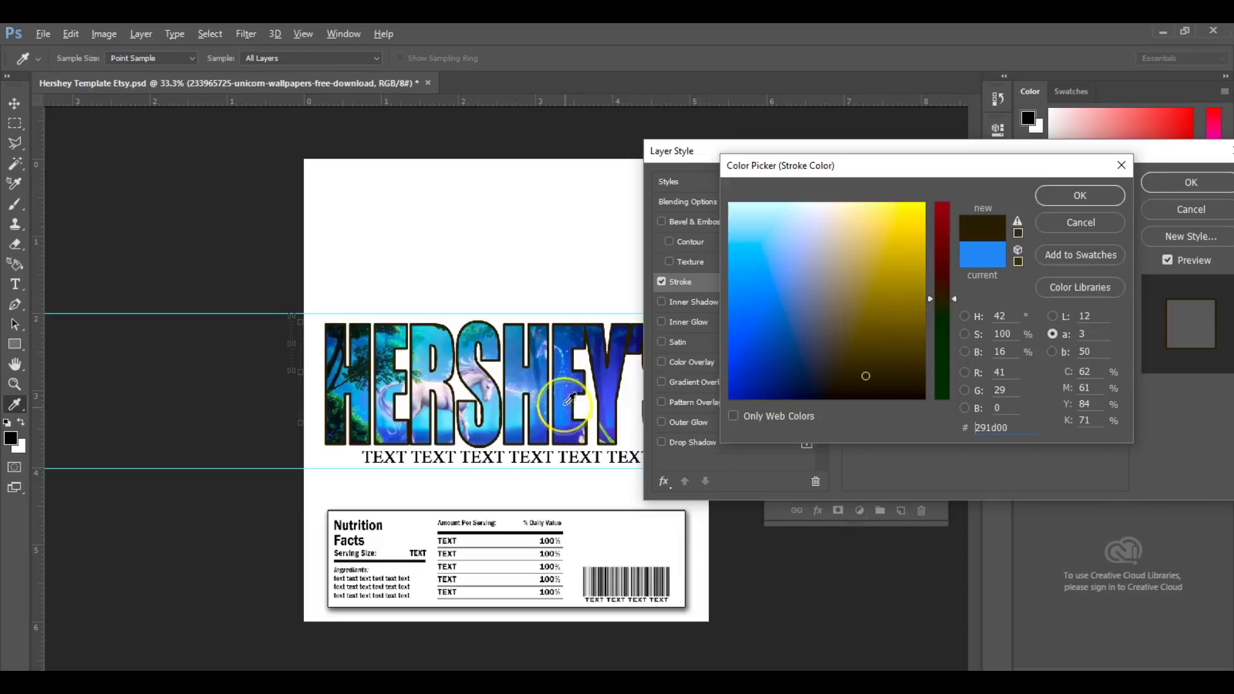
Try stroke colors sampled from different parts of the unicorn artwork inside the lettering
left_click(446, 420)
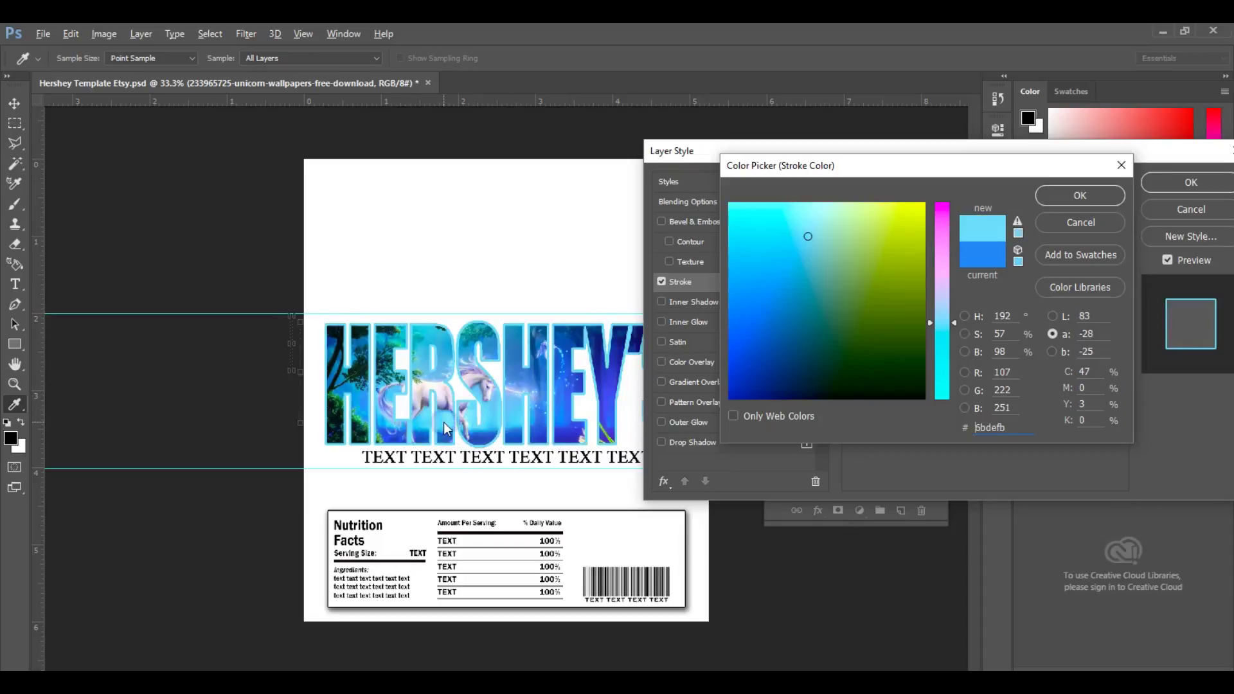
left_click(422, 329)
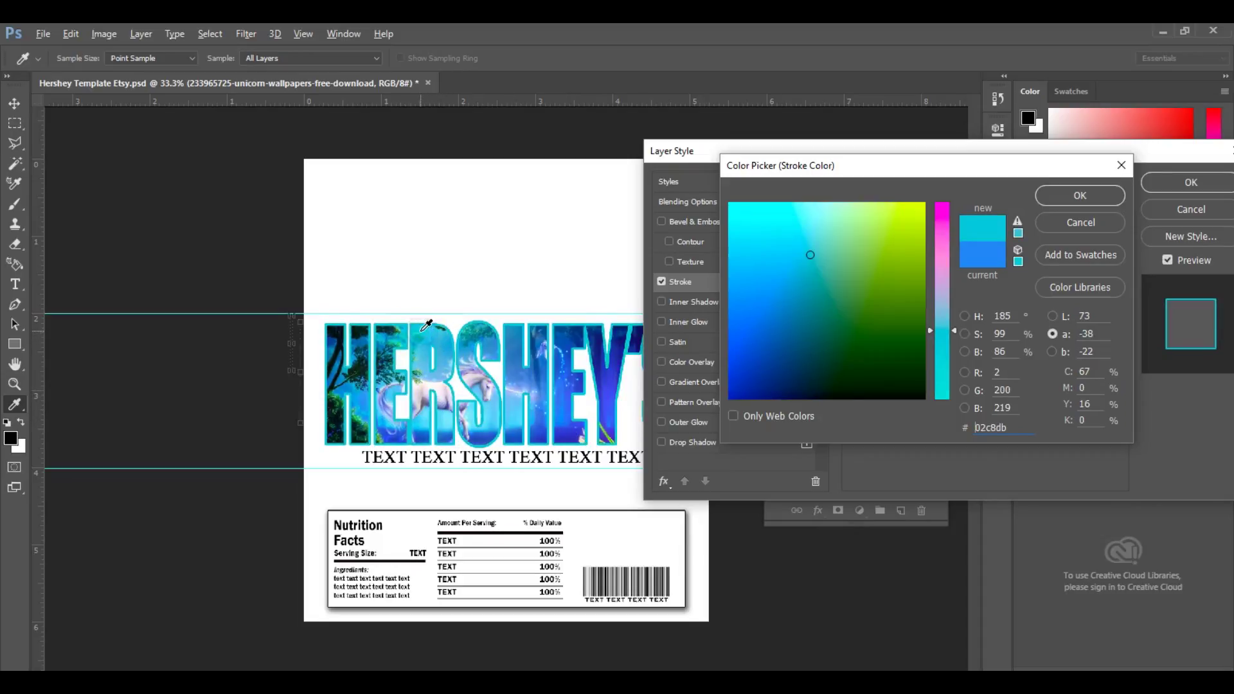
left_click(363, 373)
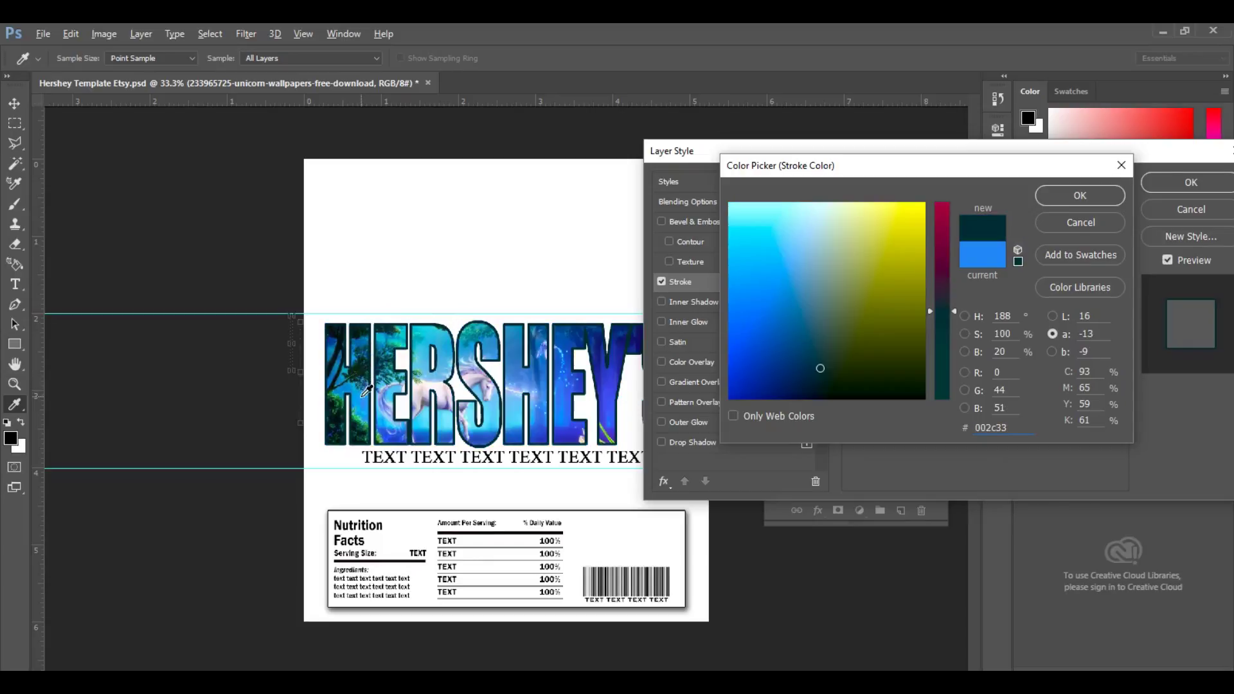
left_click(364, 395)
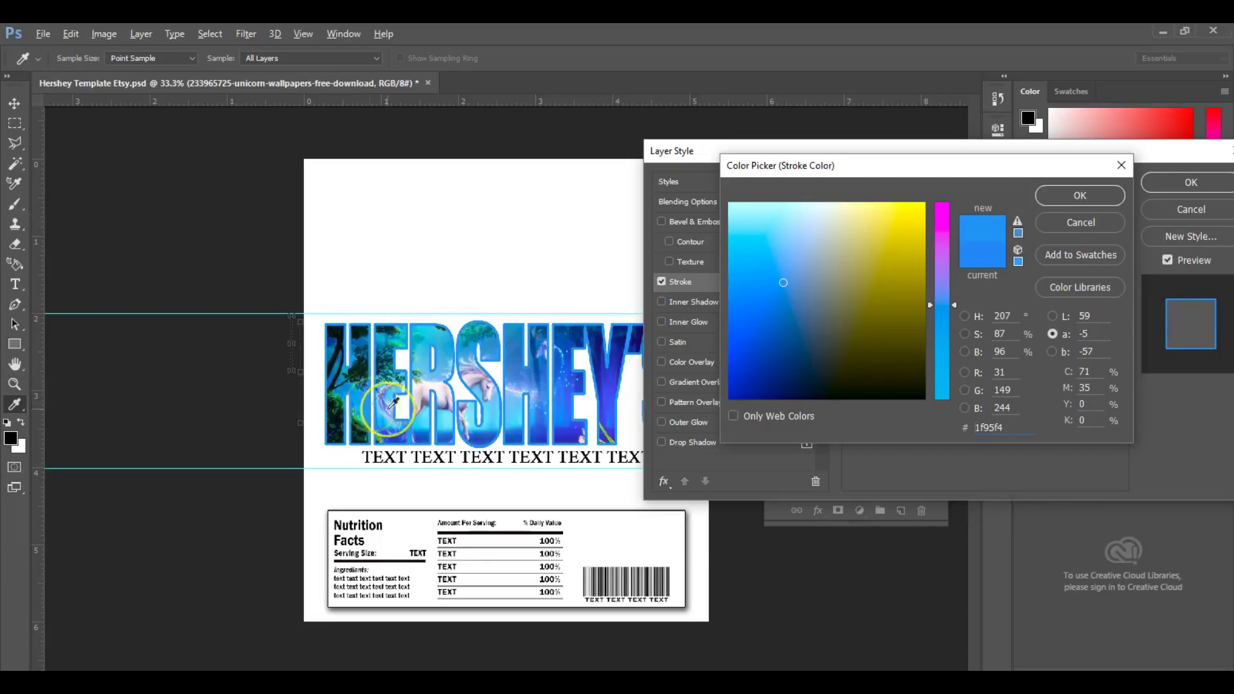
left_click(449, 436)
left_click(446, 431)
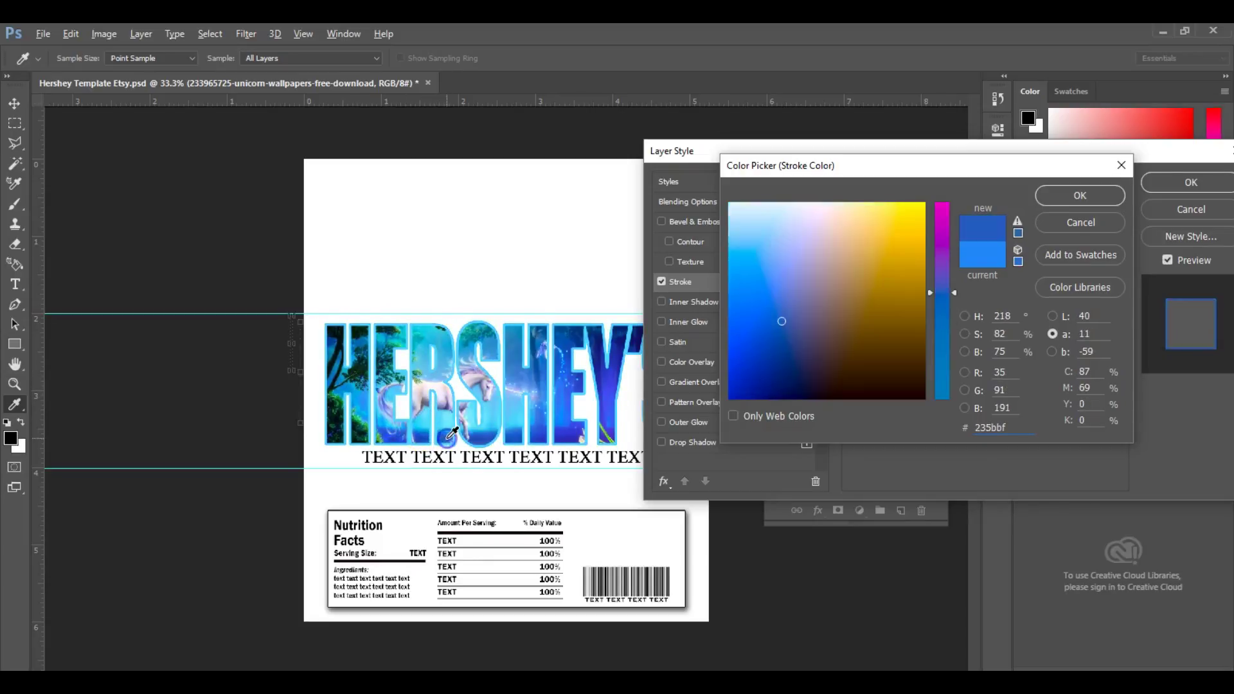
left_click(492, 437)
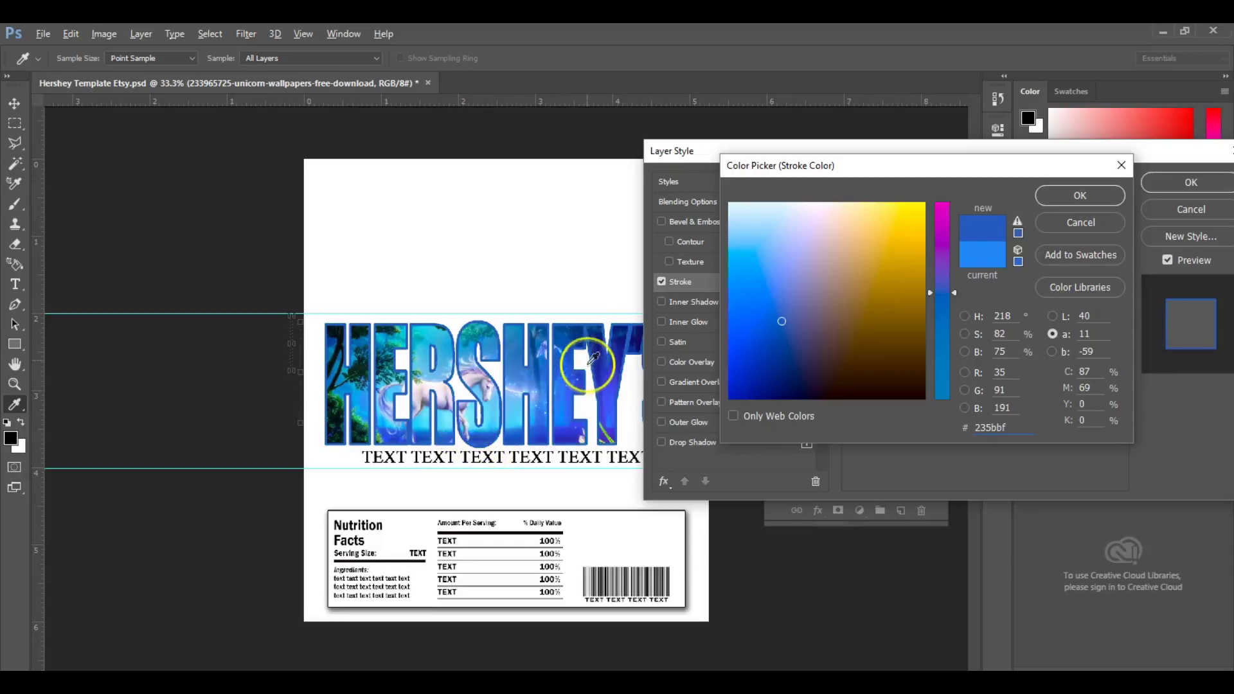
Set the stroke color to dark blue 013686, sampled from the artwork in the lettering
left_click(584, 334)
left_click(582, 333)
mouse_move(620, 351)
left_mouse_down()
mouse_move(882, 323)
mouse_move(970, 242)
left_mouse_up()
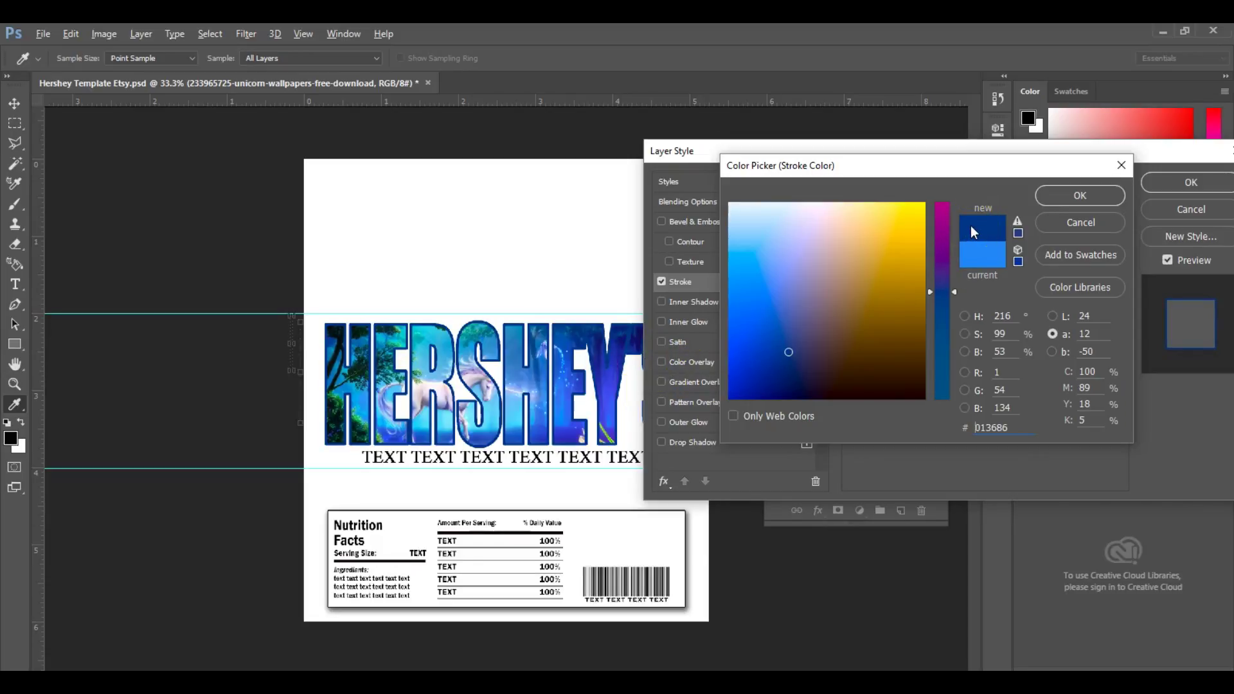
left_click(1078, 194)
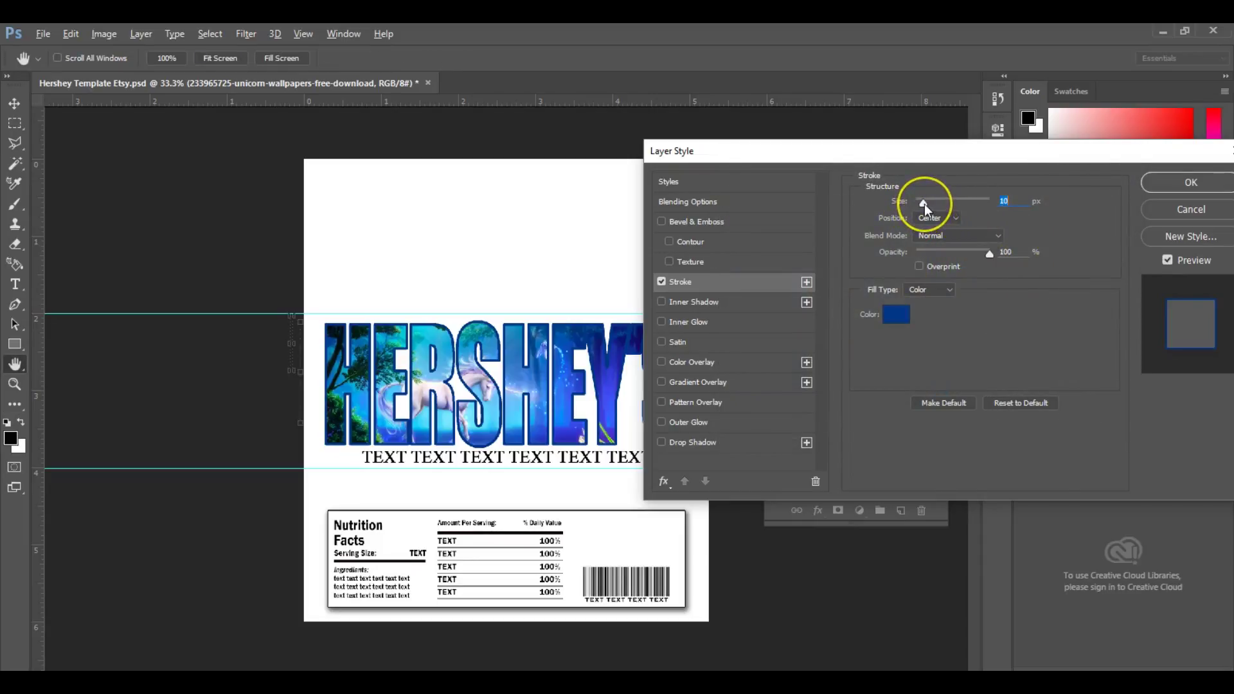
Try the Outside and Inside positions for the stroke around the lettering
left_click_drag(924, 203, 924, 205)
left_click(1007, 201)
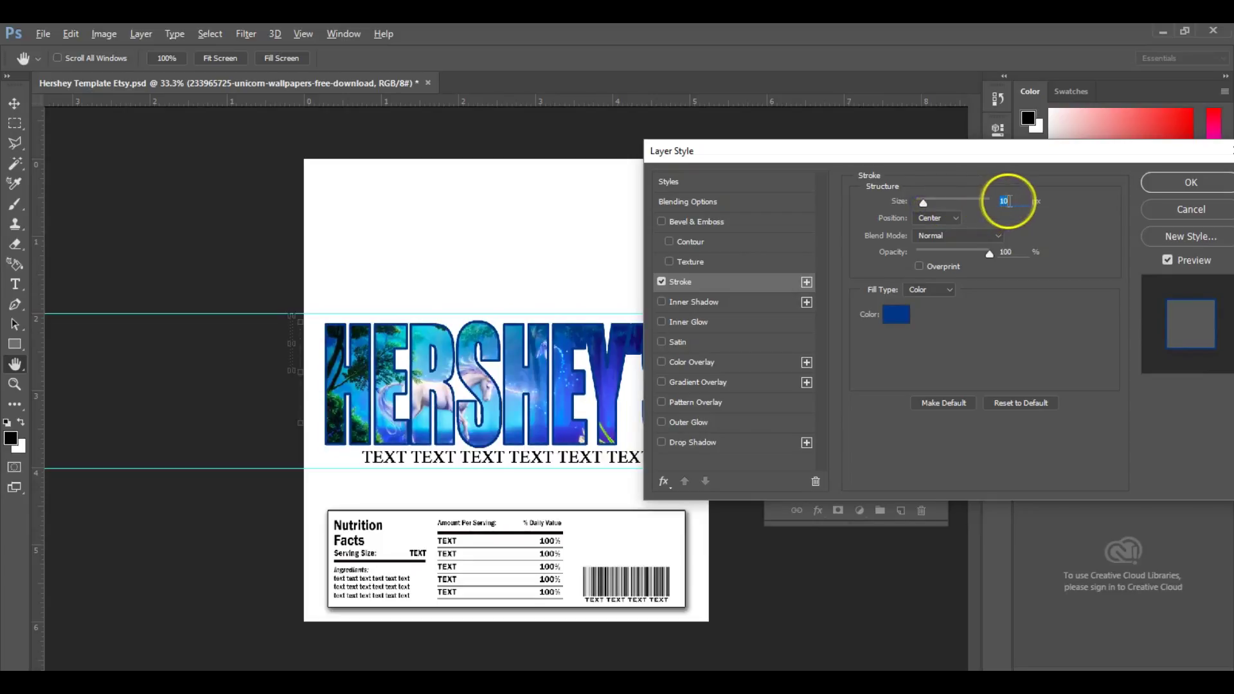
left_click(950, 217)
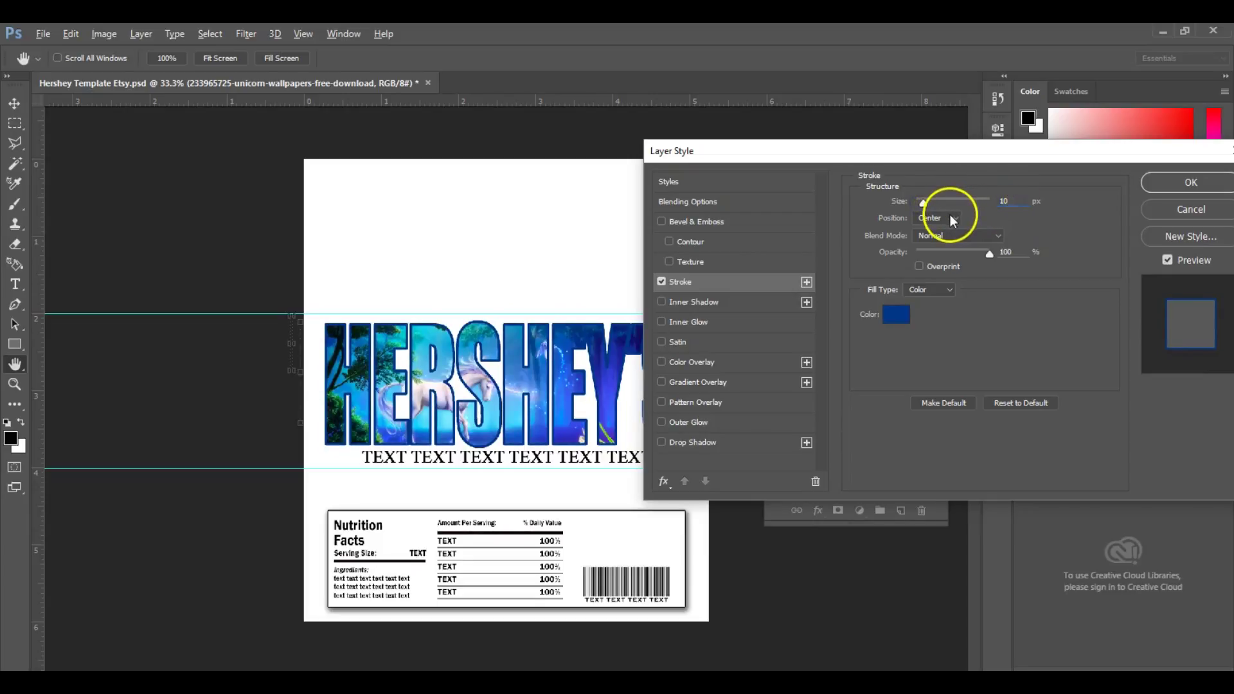
left_click(951, 218)
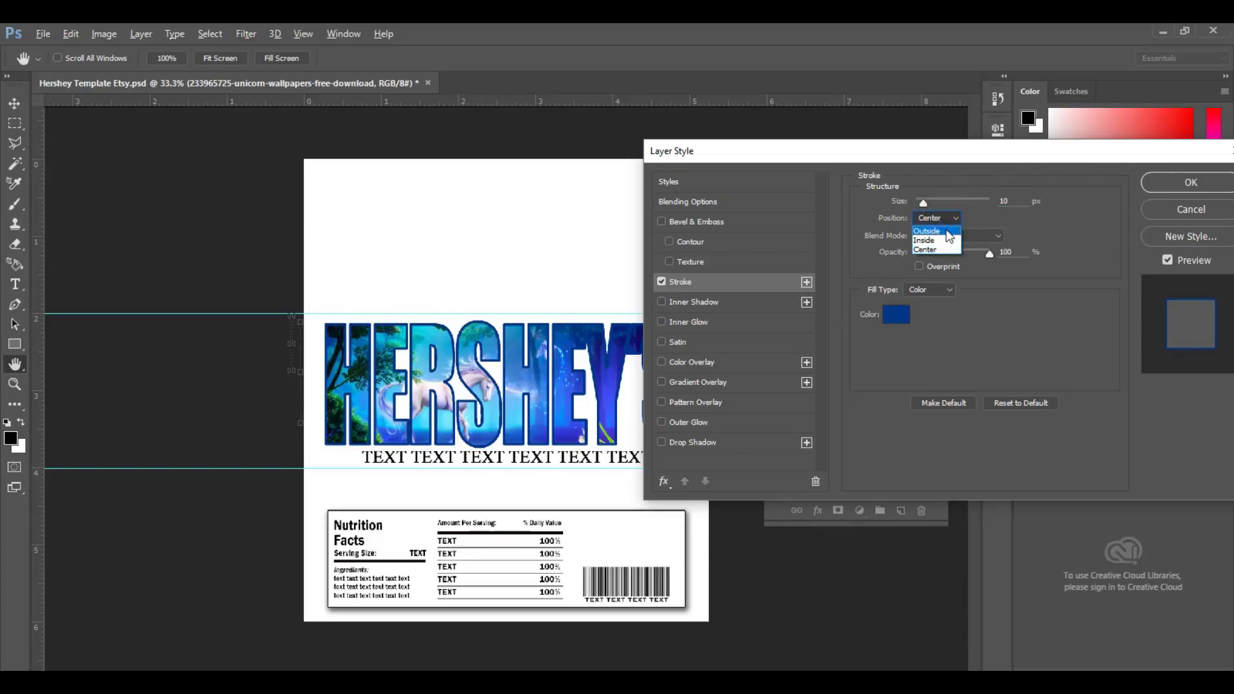
left_click(946, 231)
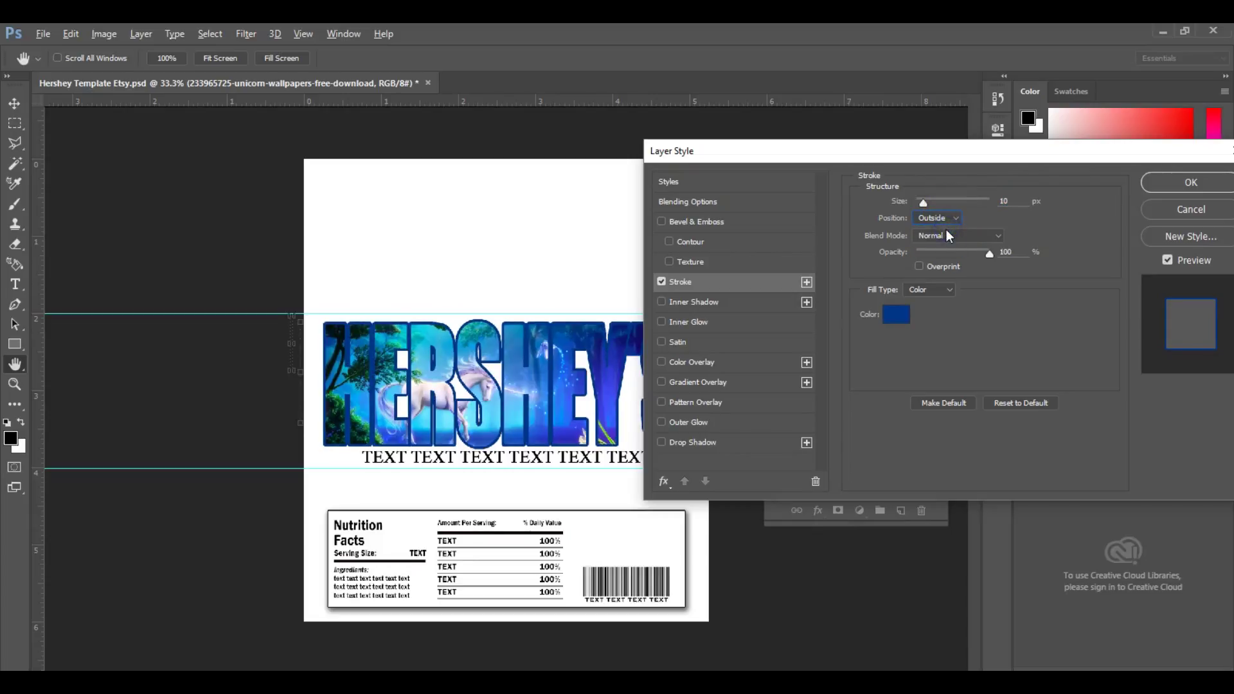
left_click(935, 217)
left_click(936, 231)
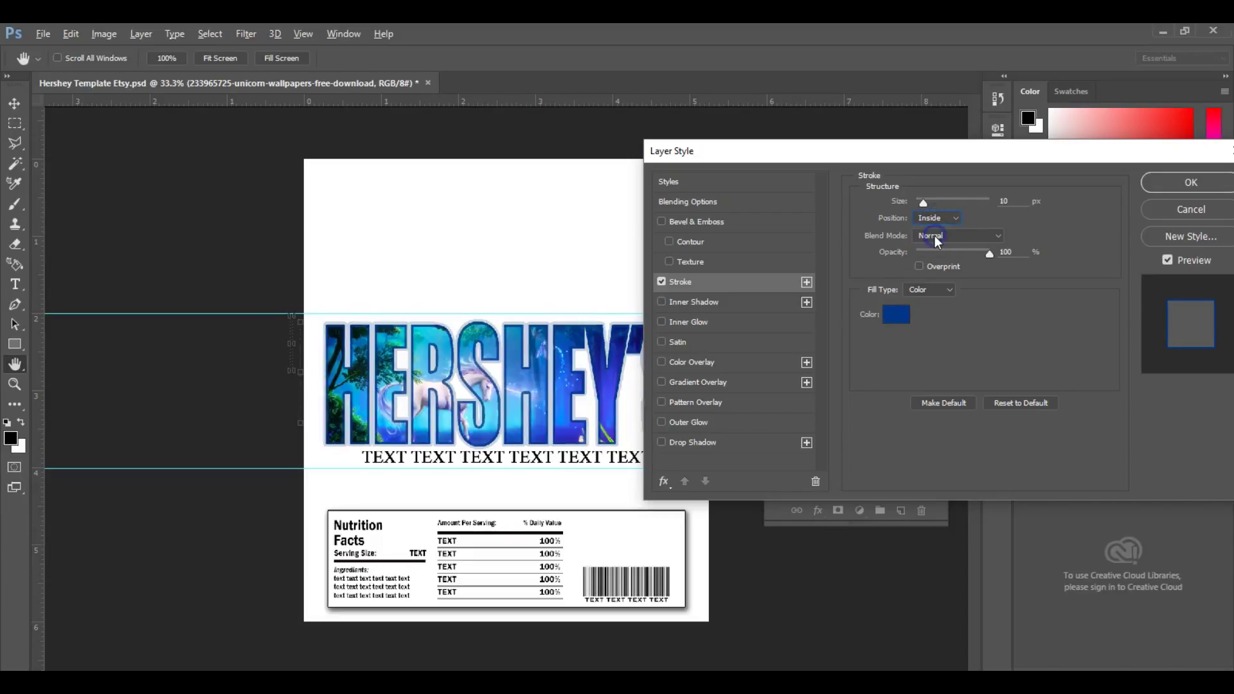
Set the stroke position to Center and apply the layer style to the lettering
left_click(935, 218)
left_click(932, 249)
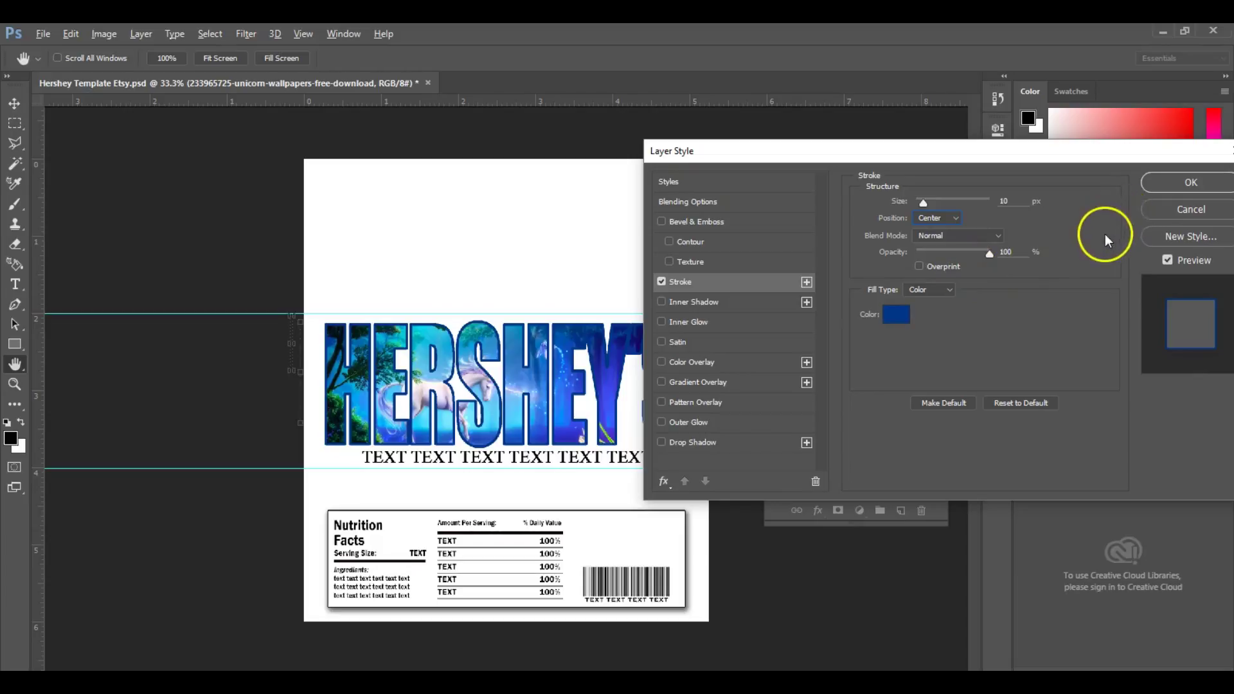
left_click(1155, 177)
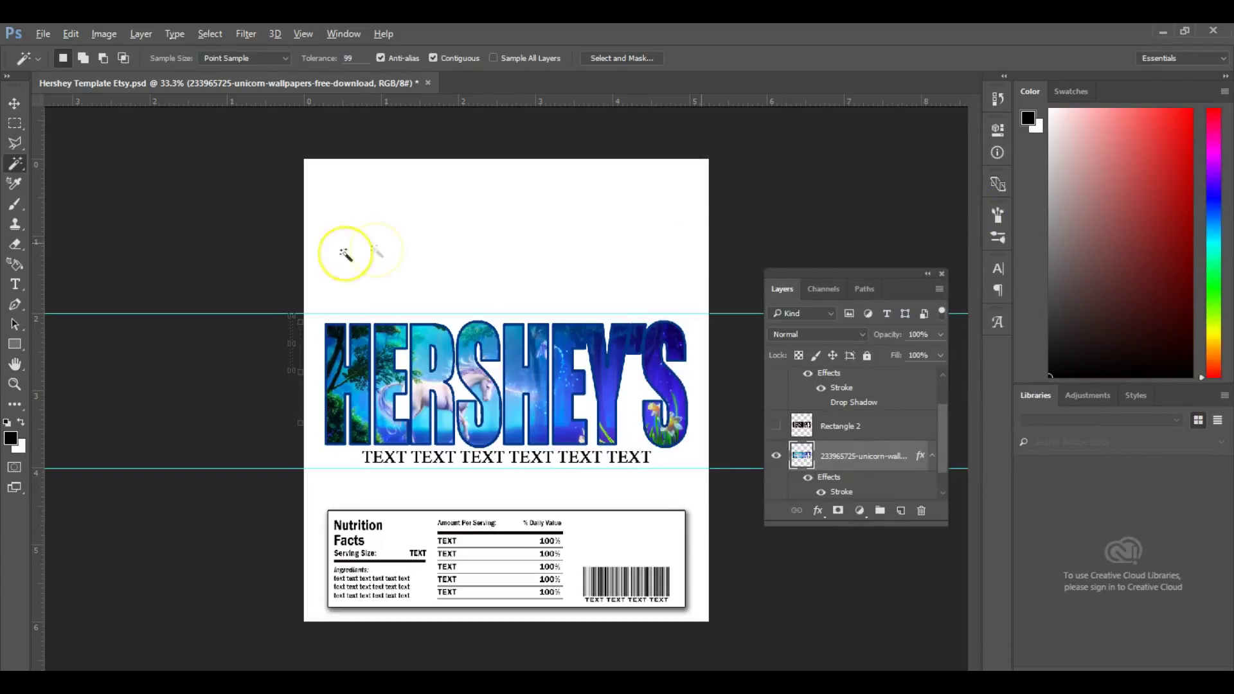
Delete the unicorn wallpaper lettering layer and the TEXT line layer beneath the lettering from the wrapper
left_click(13, 108)
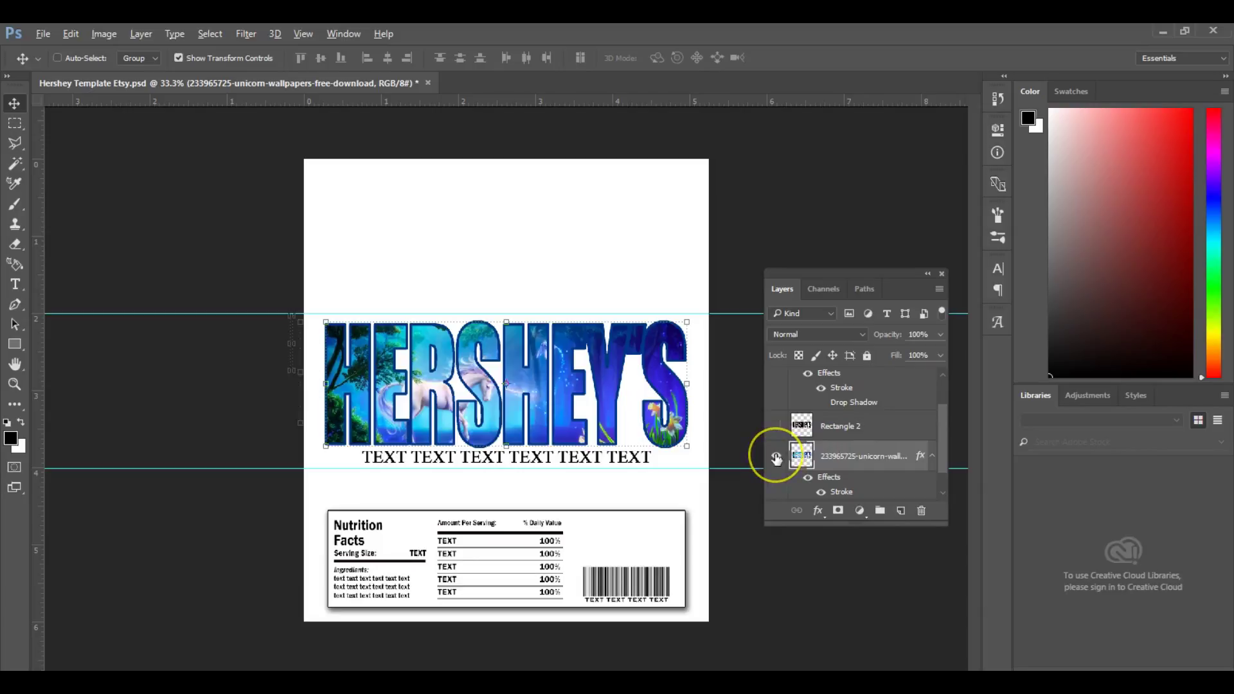
key("Delete")
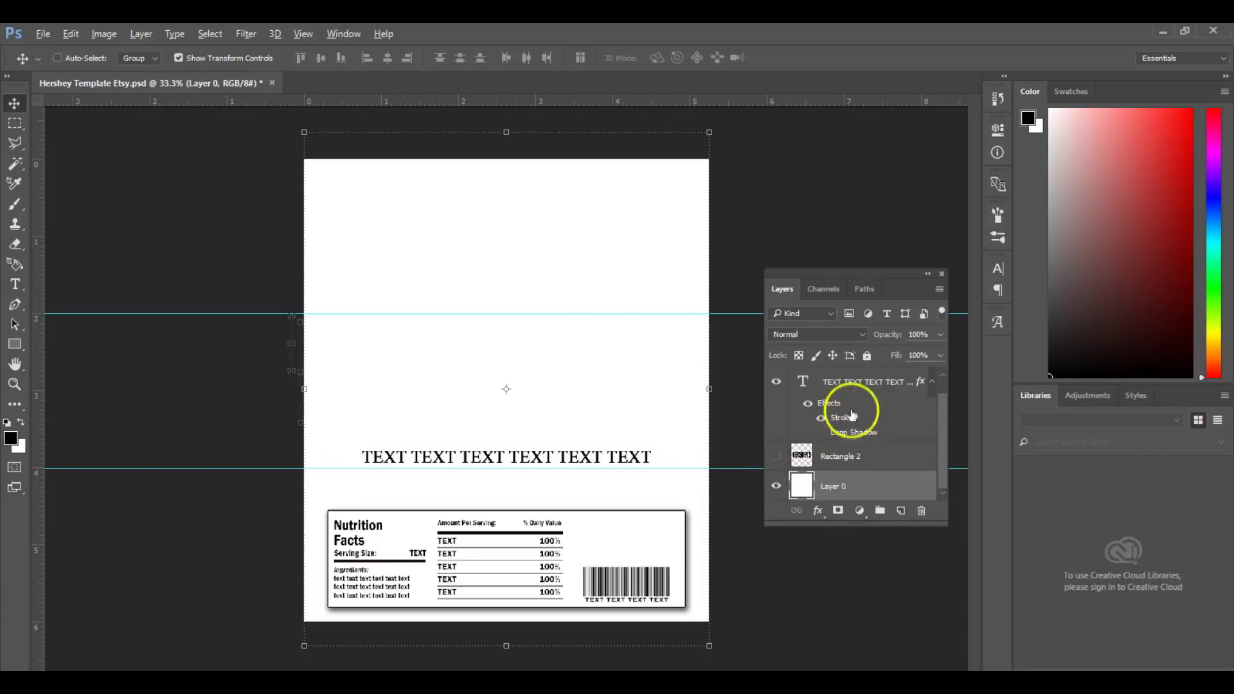
left_click(856, 389)
key("ctrl+g")
left_click(858, 391)
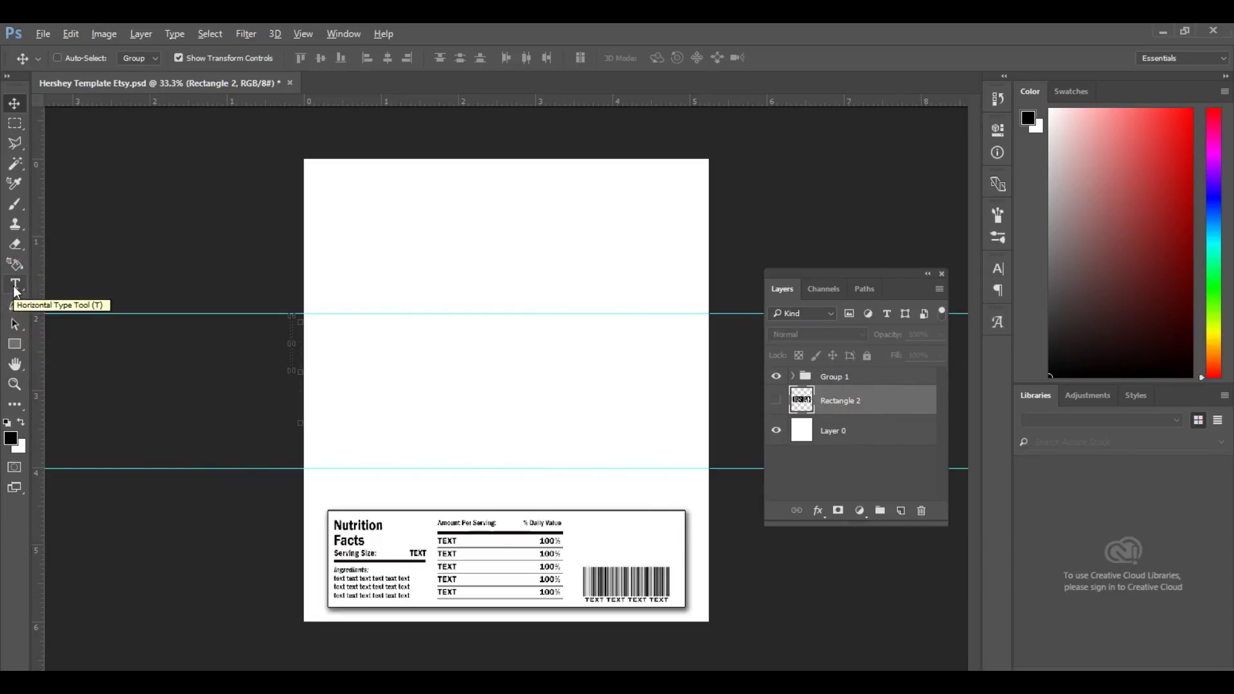
Add the text SAMPLE in 72 pt Impact between the two horizontal guides on the wrapper
left_click(14, 289)
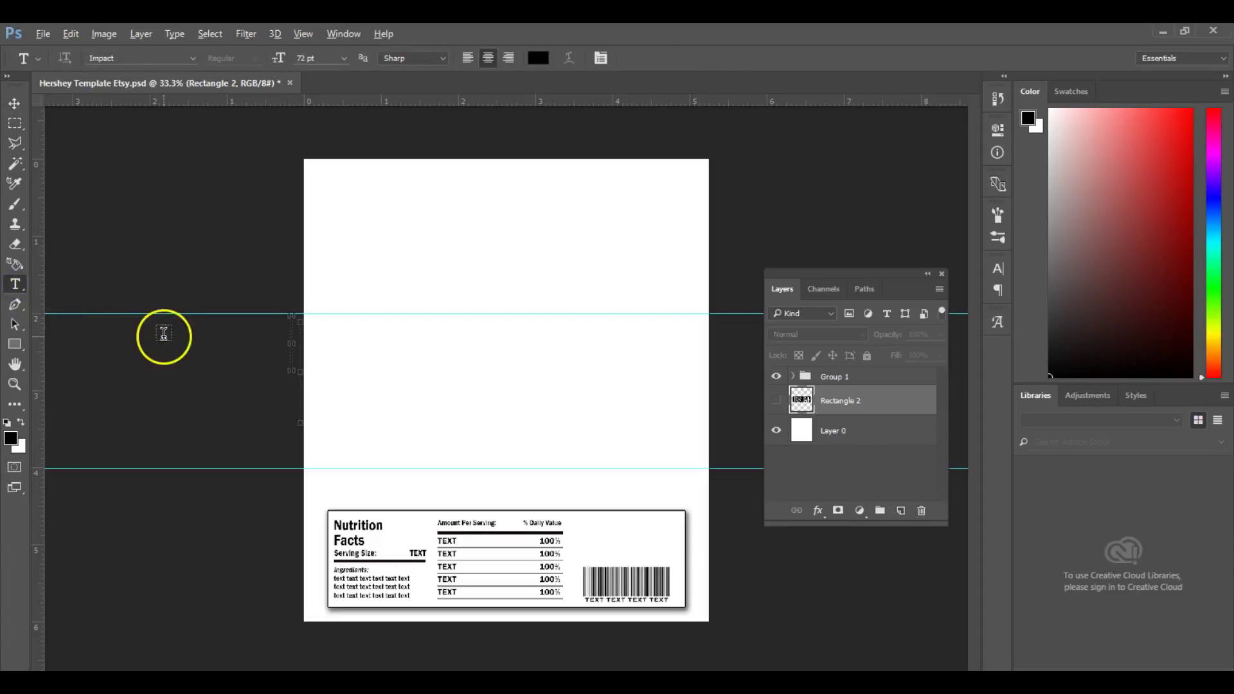
left_click(414, 384)
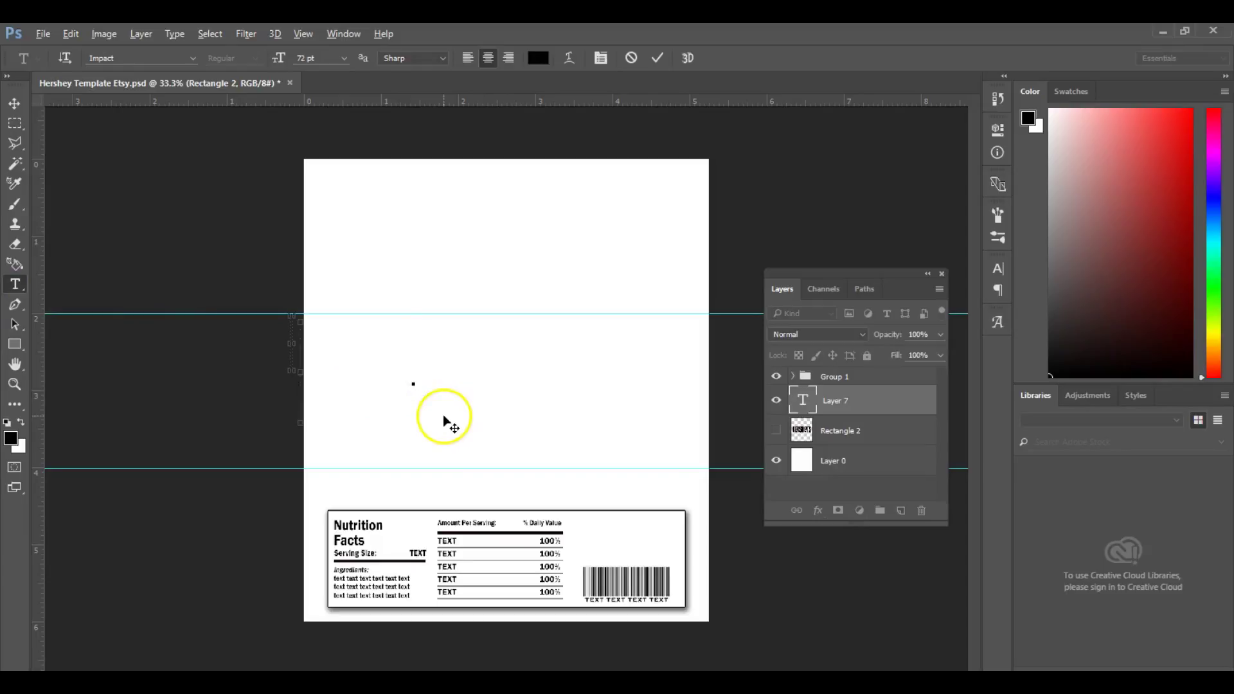
type("SAMPLE")
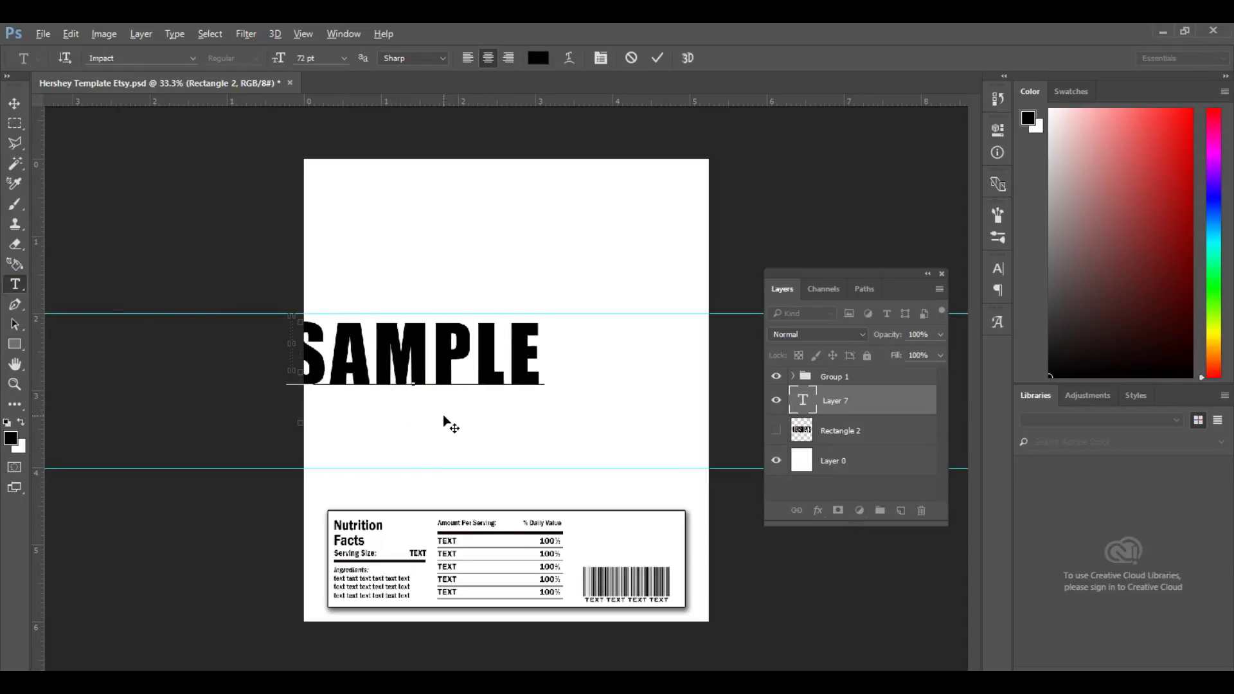
left_click(14, 104)
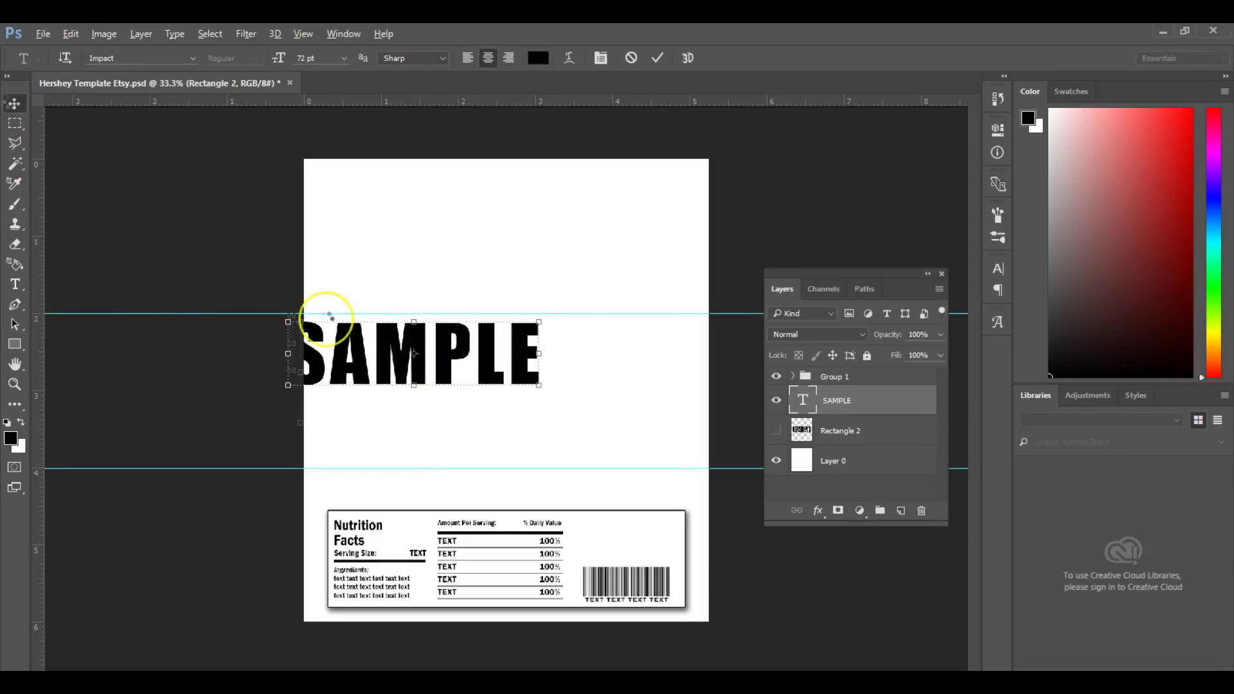
Enlarge the SAMPLE text to span nearly the wrapper's full width, center it between the guides, and keep its layer selected
left_click_drag(461, 350, 492, 354)
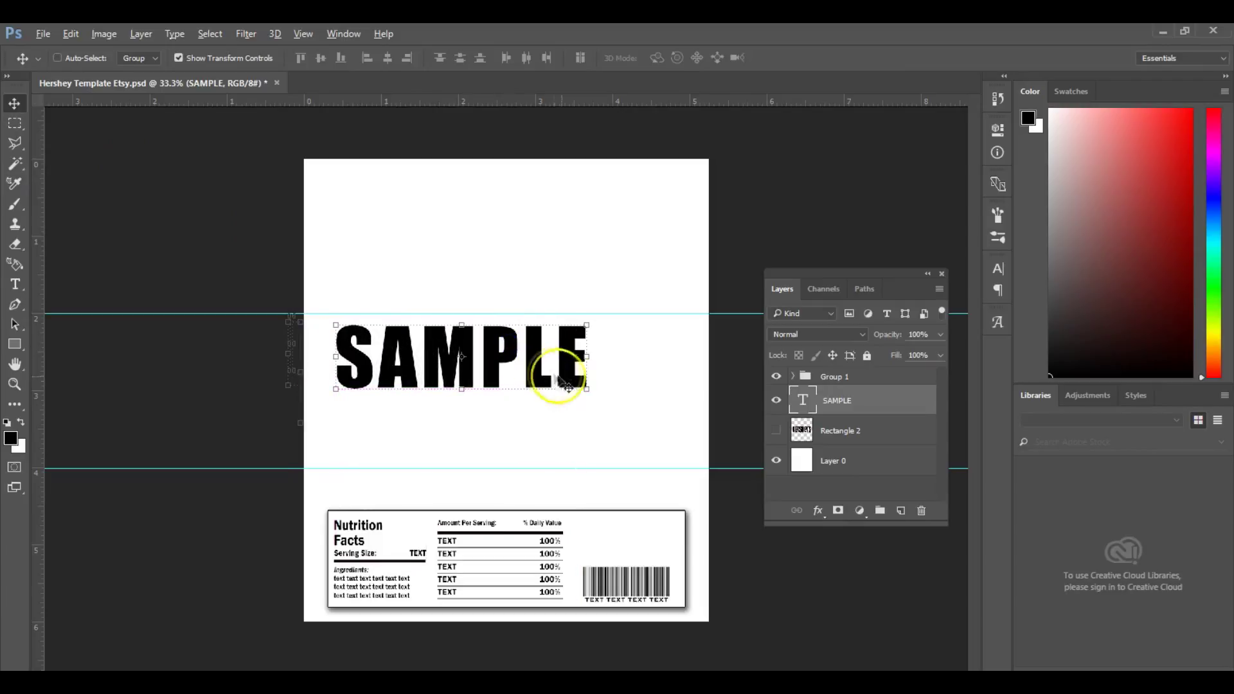
left_click_drag(582, 388, 807, 206)
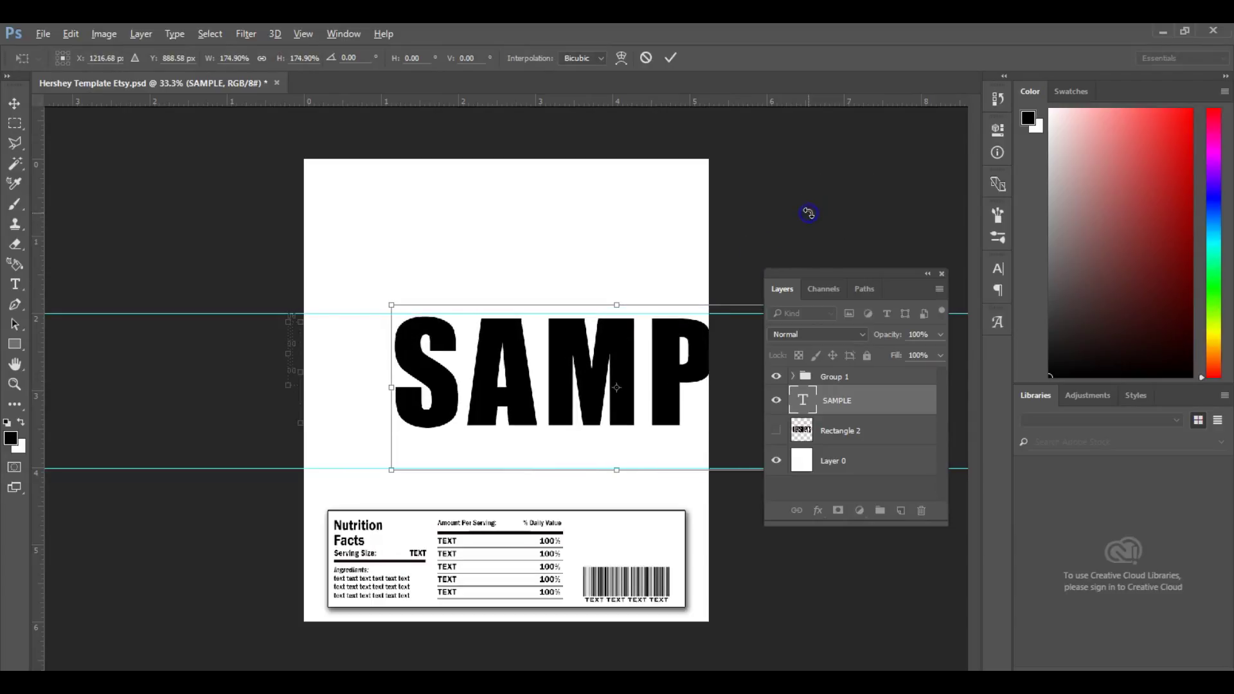
left_click_drag(534, 382, 468, 403)
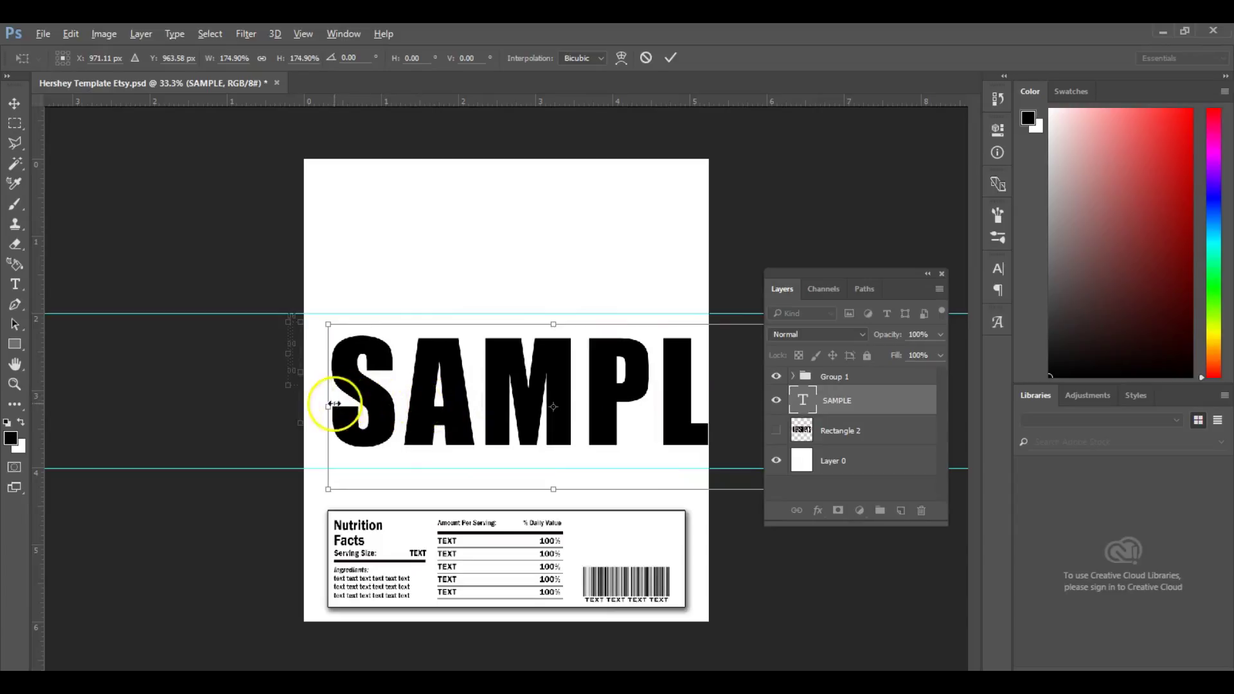
mouse_move(339, 406)
left_mouse_down()
mouse_move(398, 420)
mouse_move(434, 400)
mouse_move(355, 401)
left_mouse_up()
key("Return")
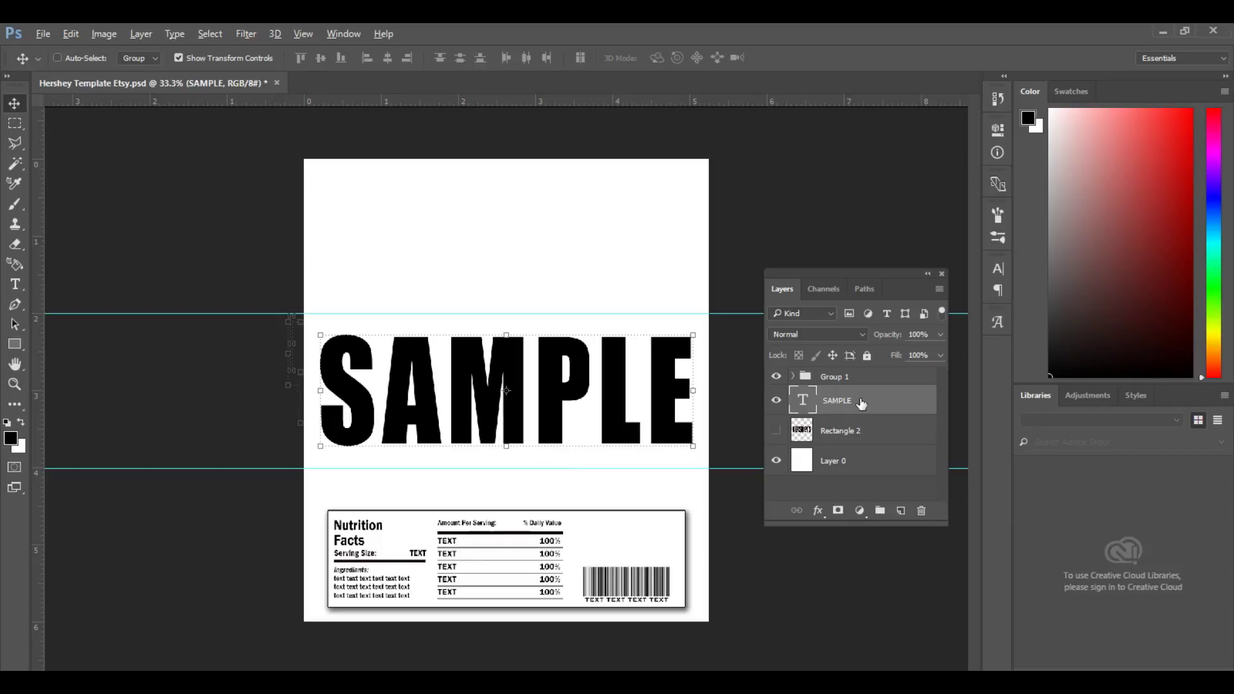
left_click(840, 400)
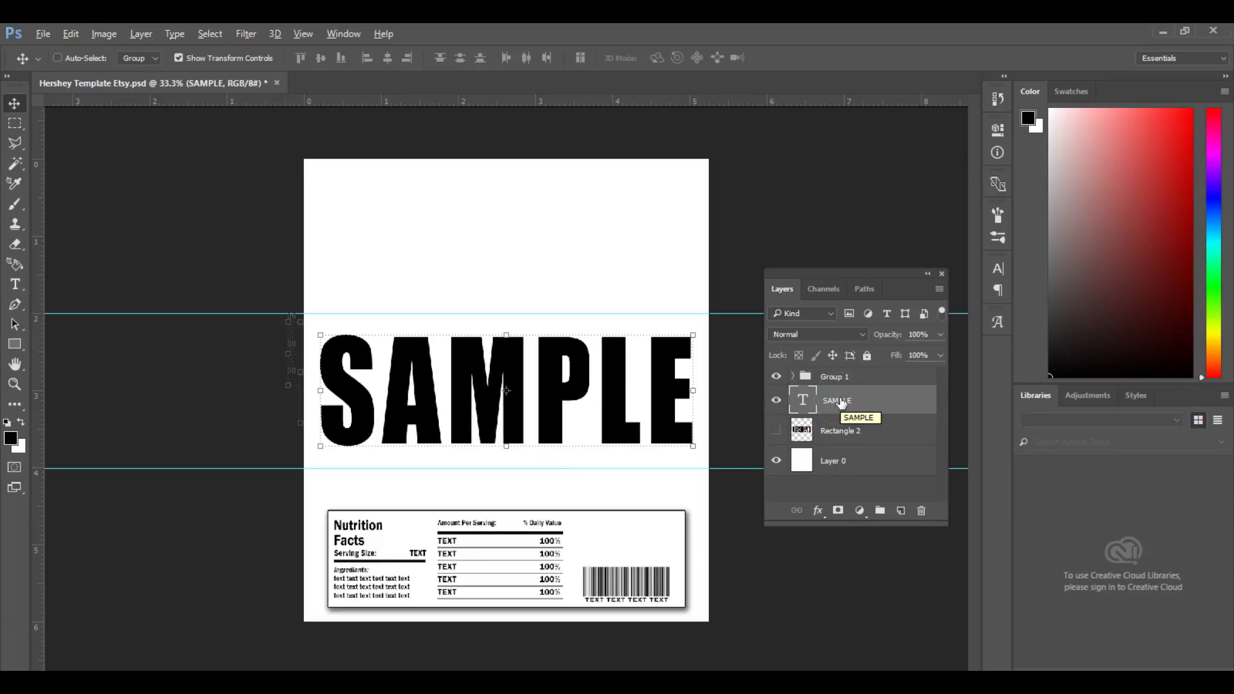
Rasterize the SAMPLE text layer and keep it selected
right_click(841, 402)
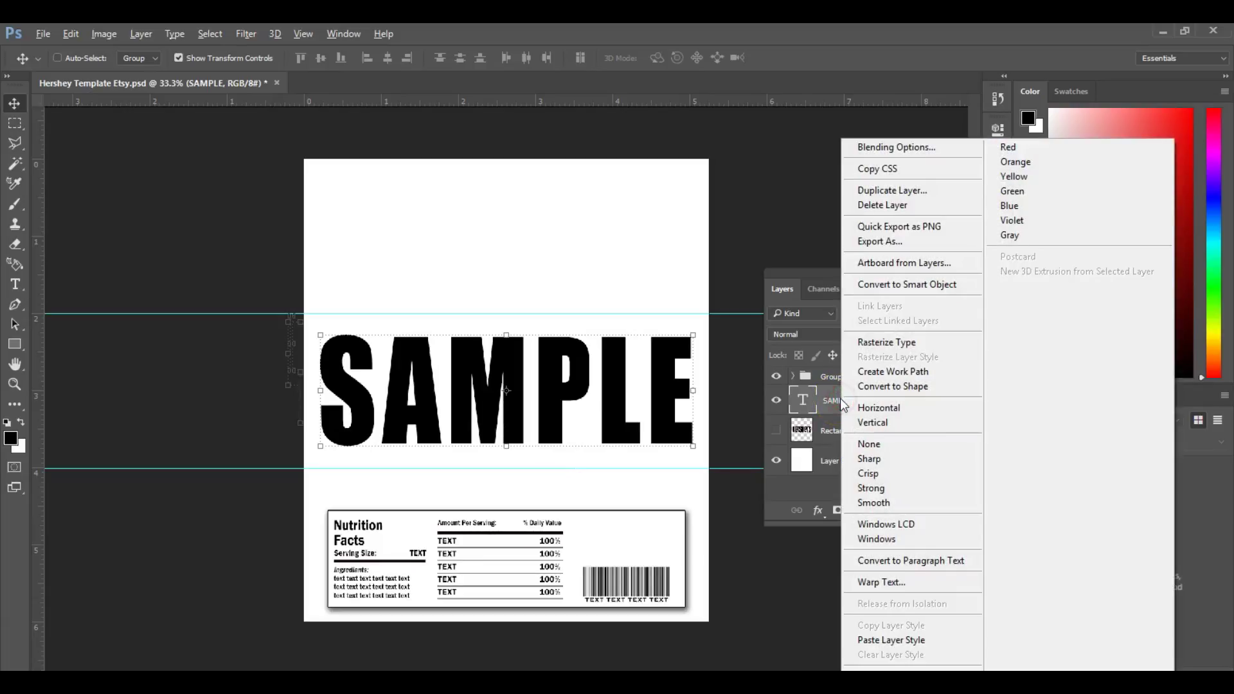
left_click(863, 347)
left_click(853, 400)
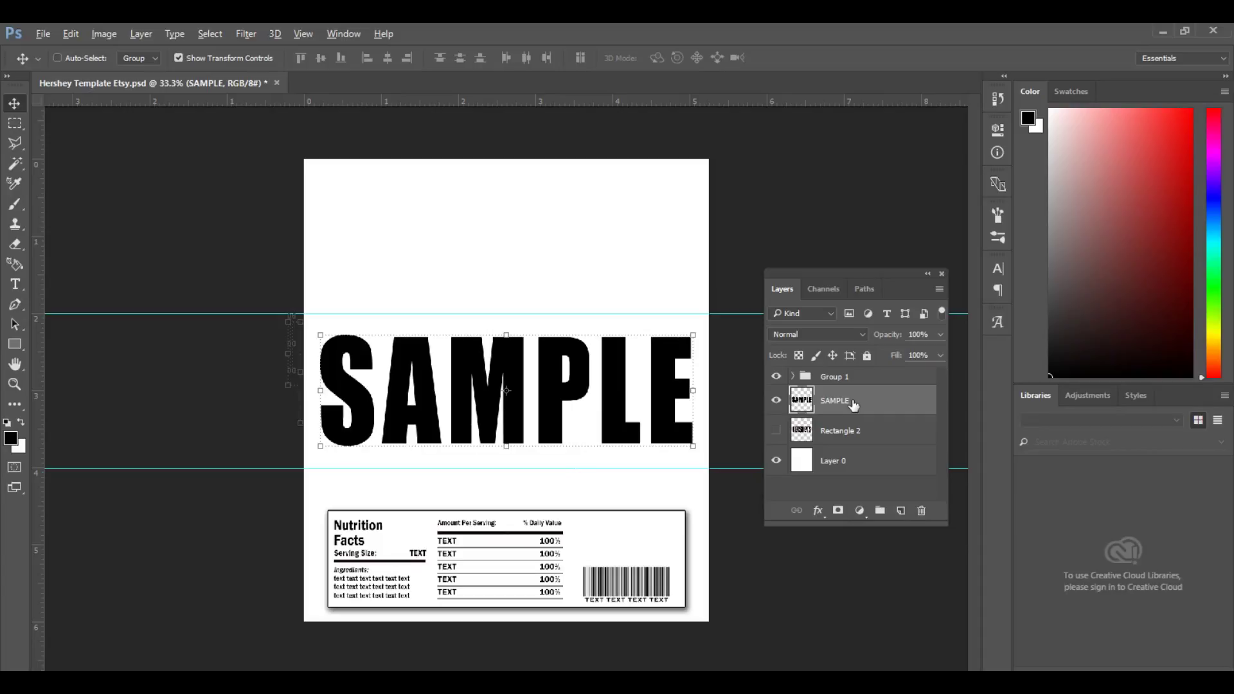
left_click(834, 401)
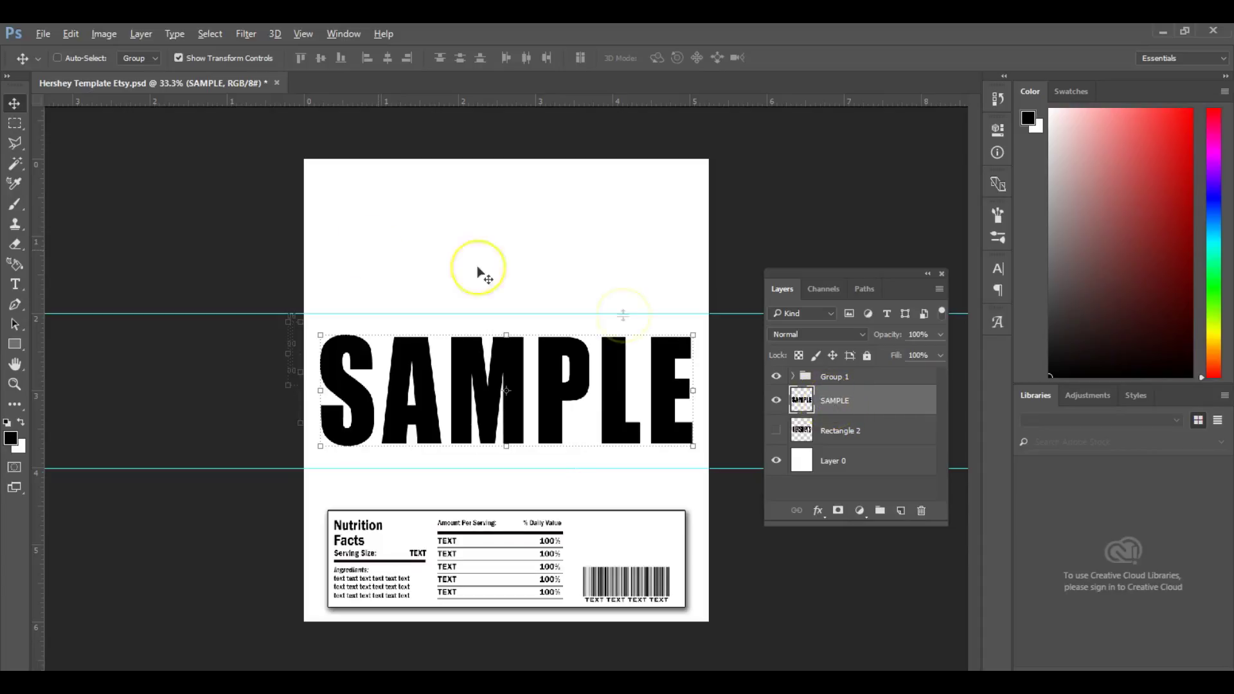
Place the castle image 925857c95a97694 from the Desktop as embedded and move it up until its bottom edge meets the lower guide
left_click(42, 35)
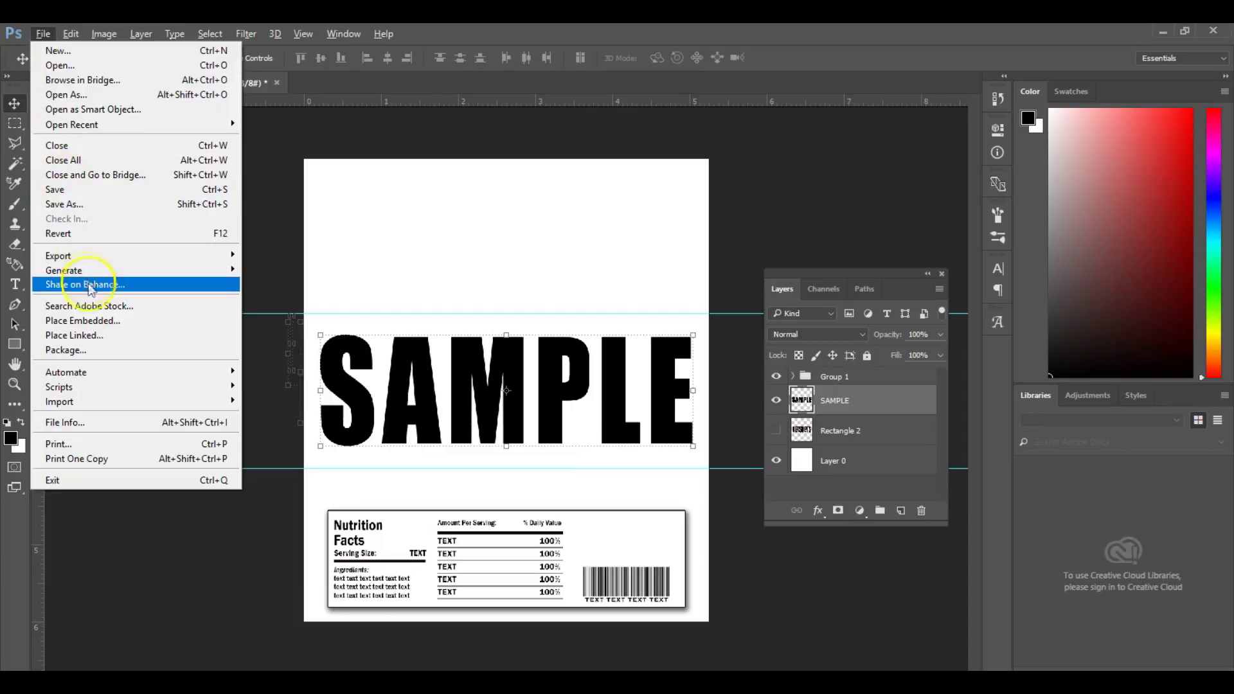
left_click(92, 320)
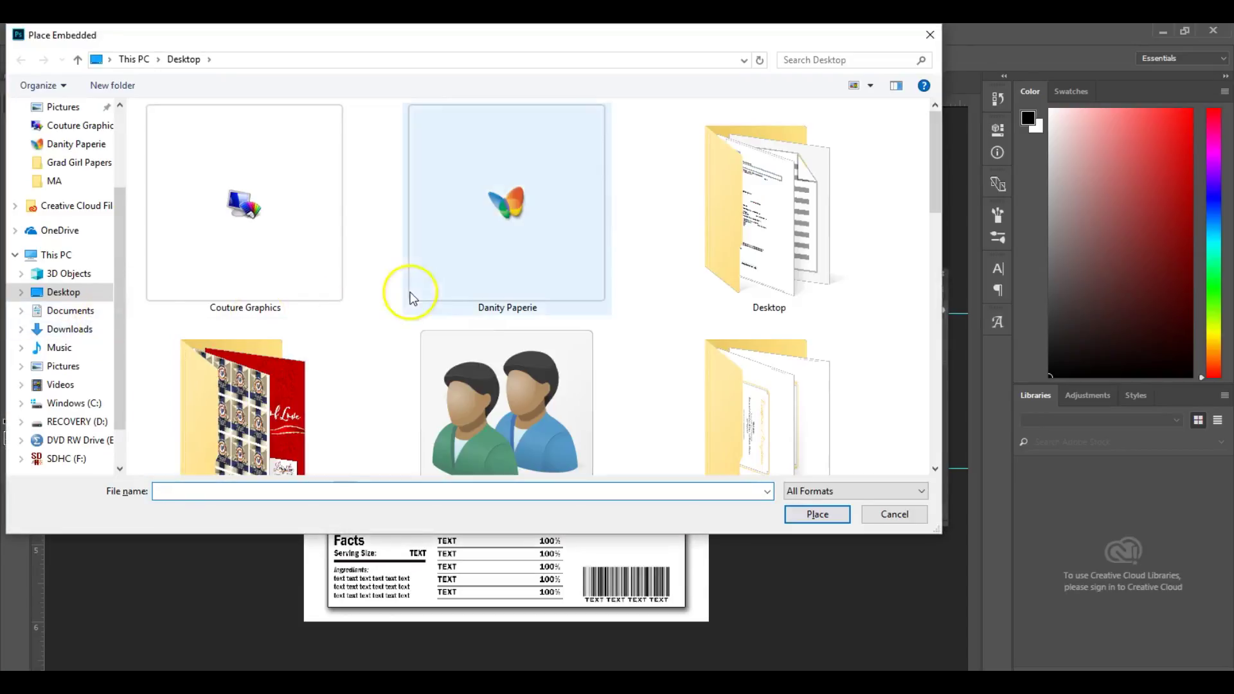
left_click_drag(937, 175, 924, 298)
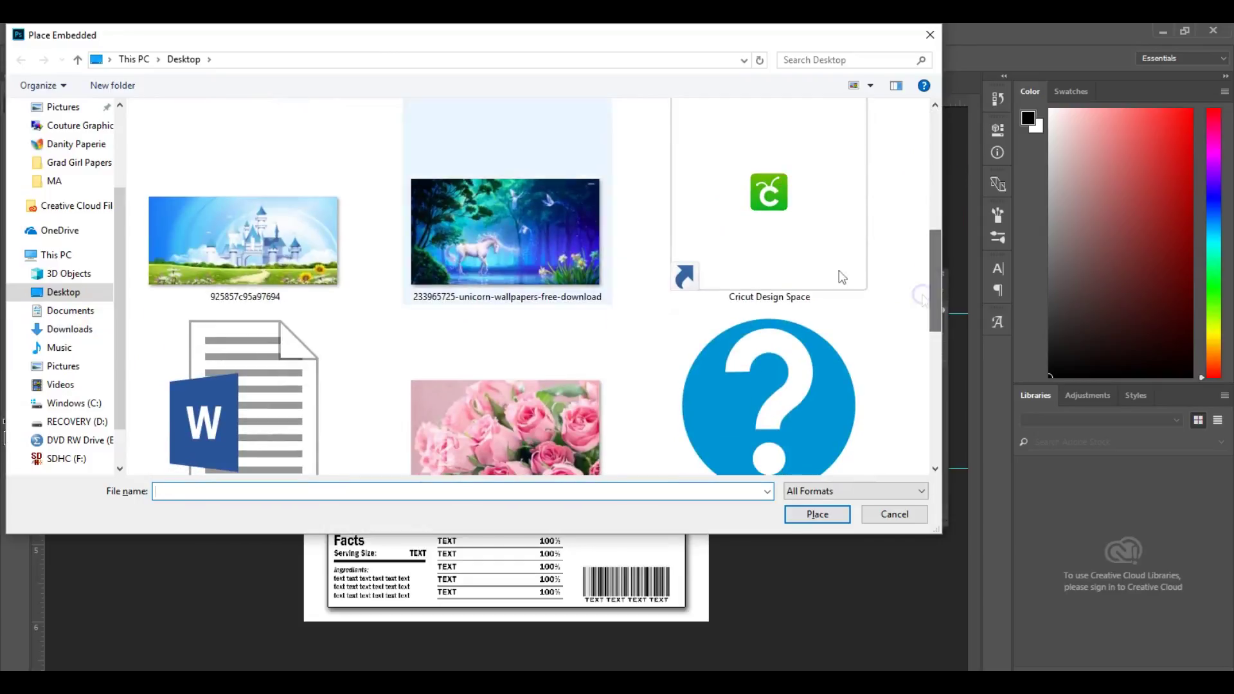
left_click(319, 256)
double_click(320, 255)
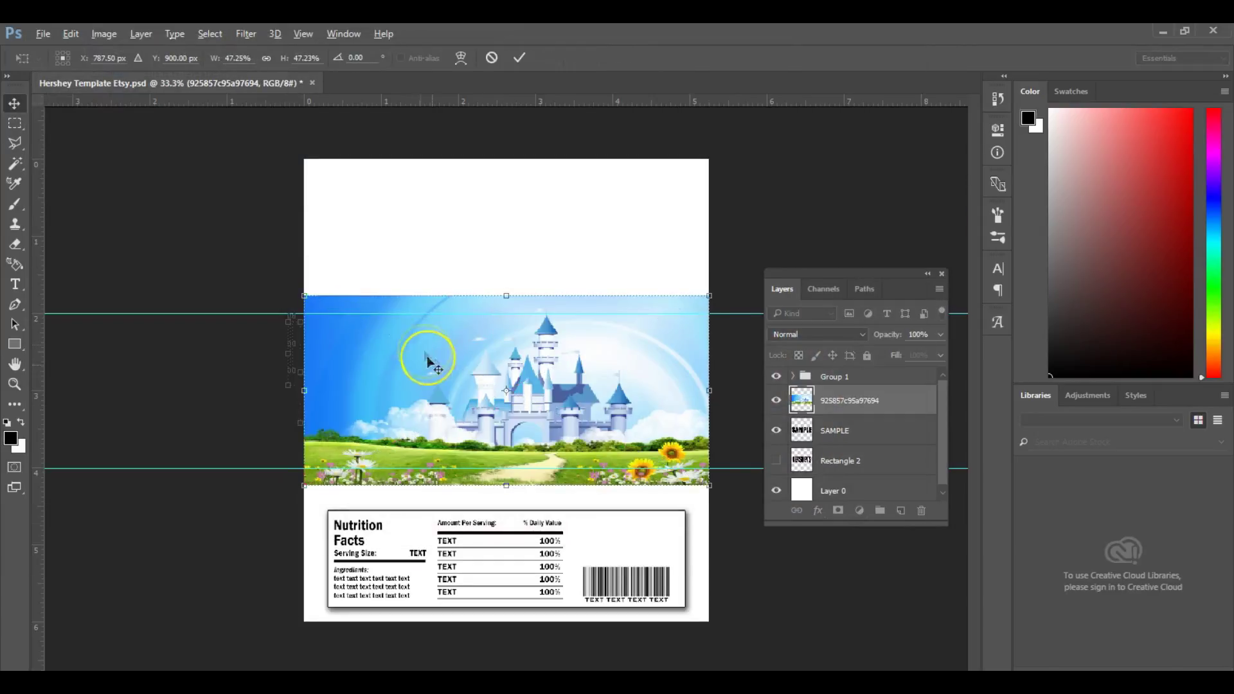
double_click(425, 356)
left_click_drag(435, 376, 435, 358)
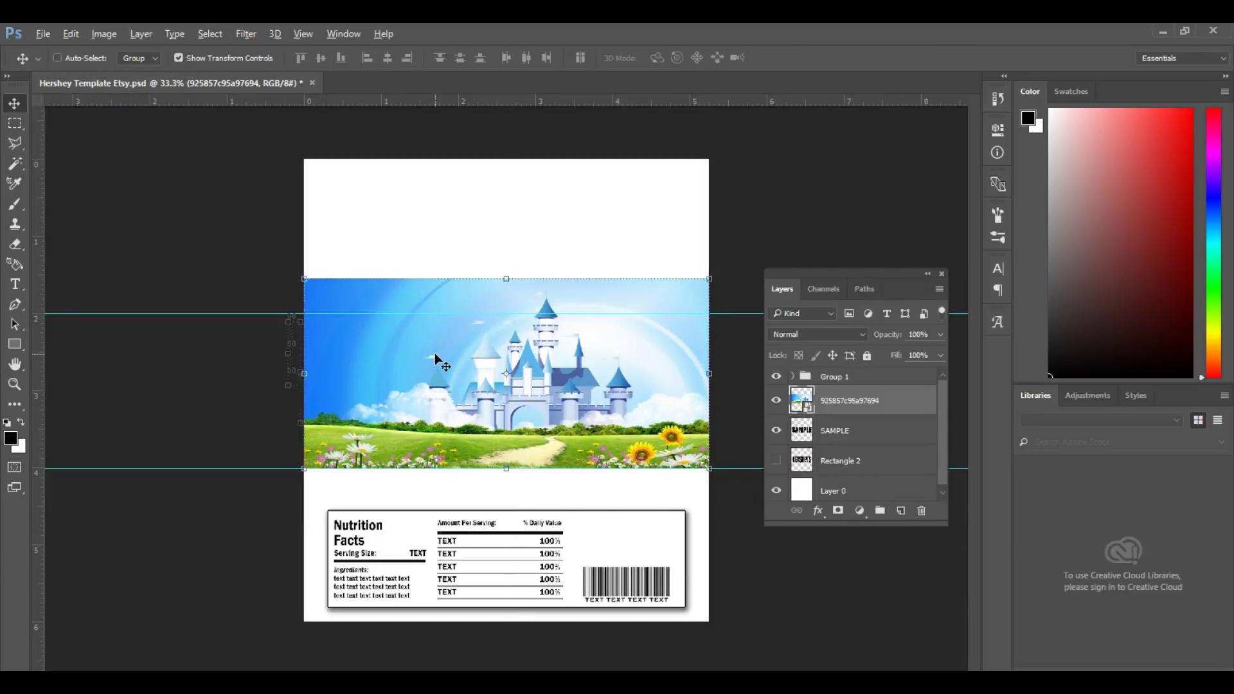
Rasterize the placed castle image layer 925857c95a97694
left_click_drag(785, 395, 838, 411)
left_click(840, 405)
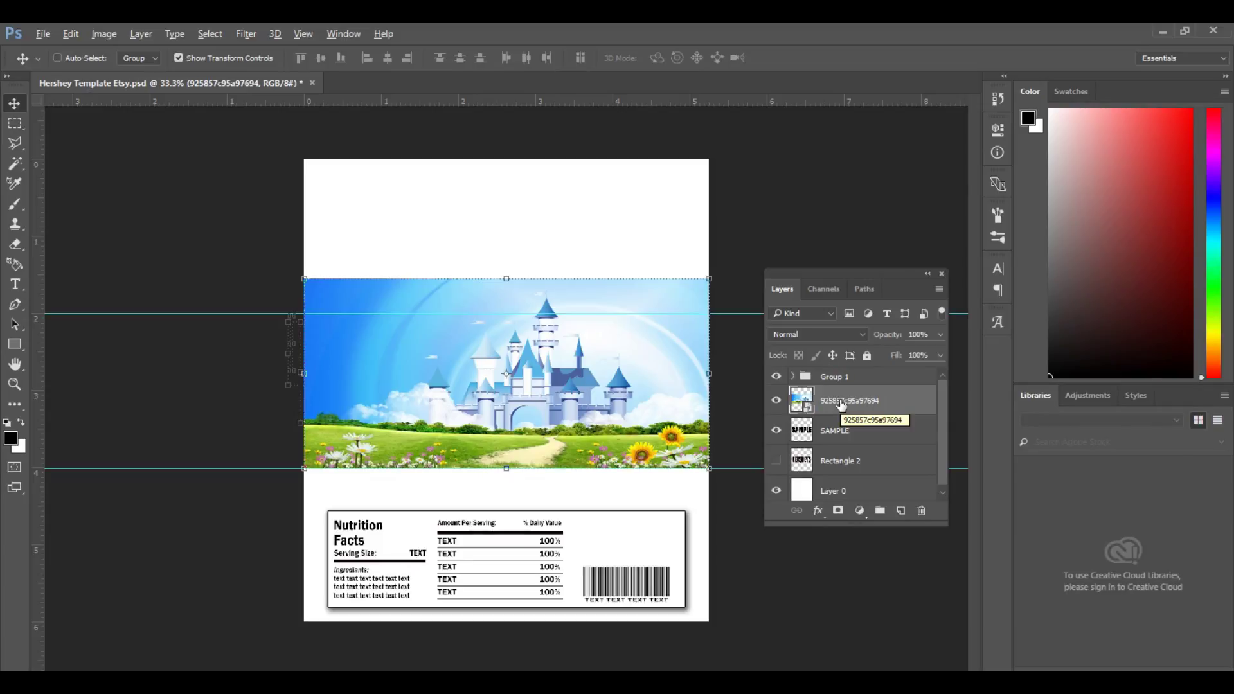
right_click(840, 404)
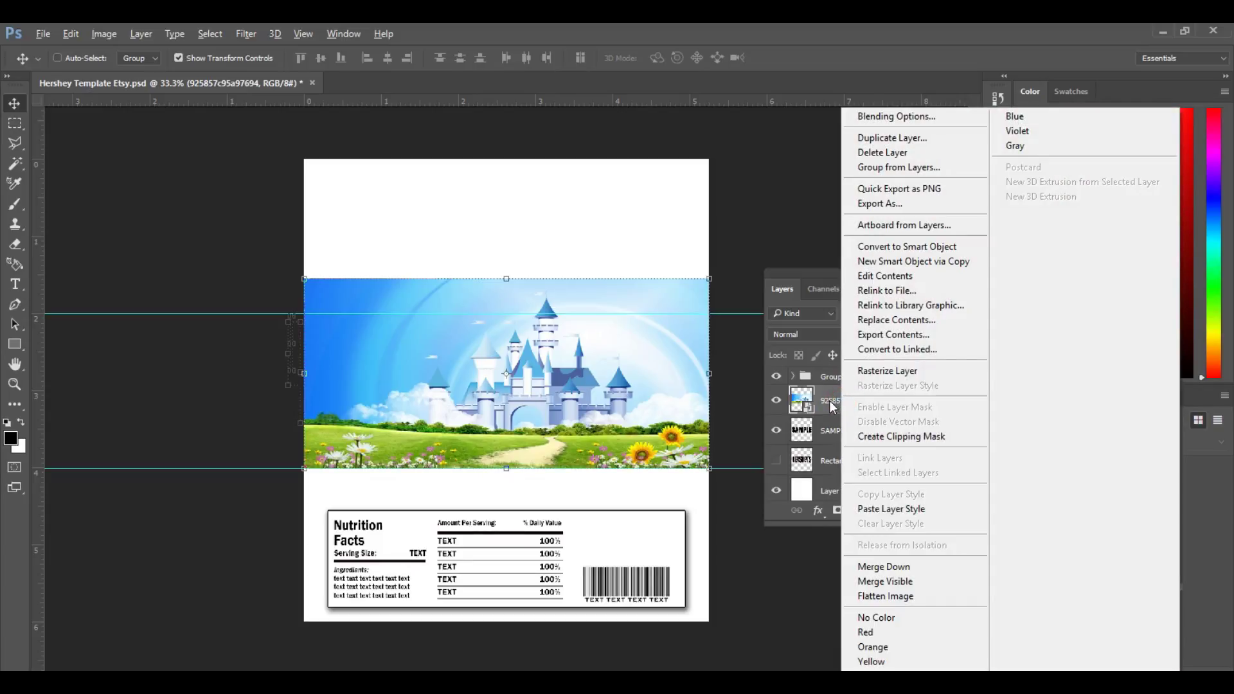
left_click(856, 388)
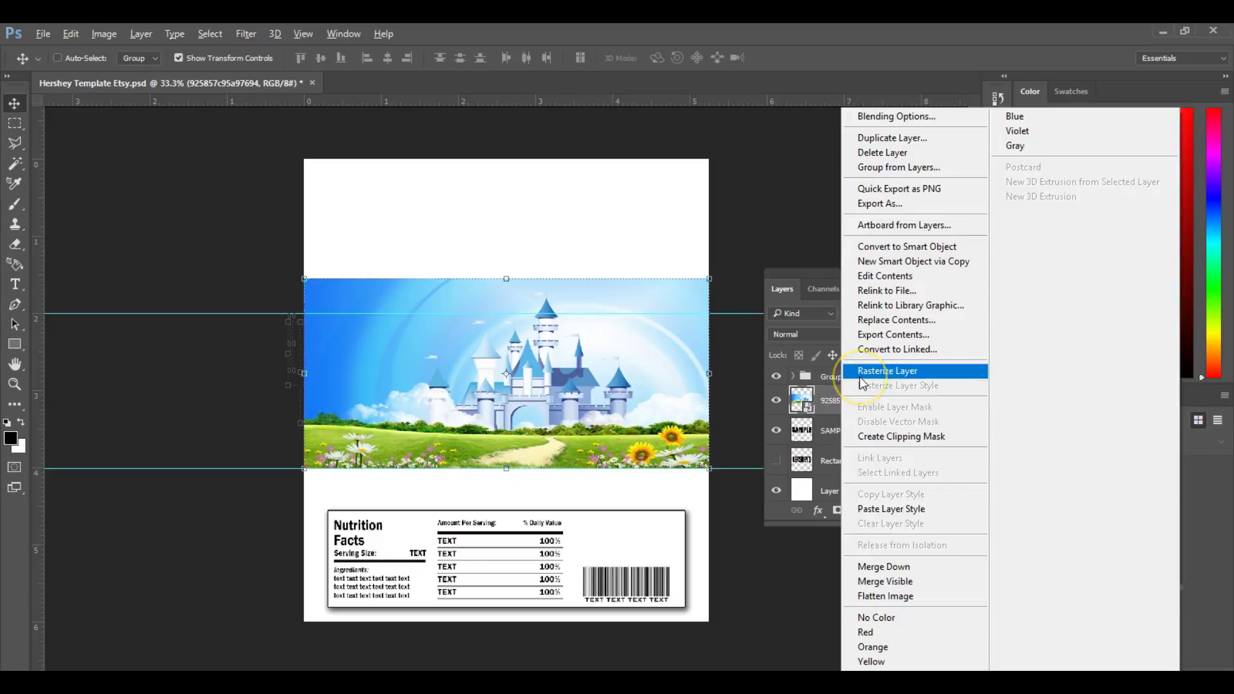
left_click(861, 372)
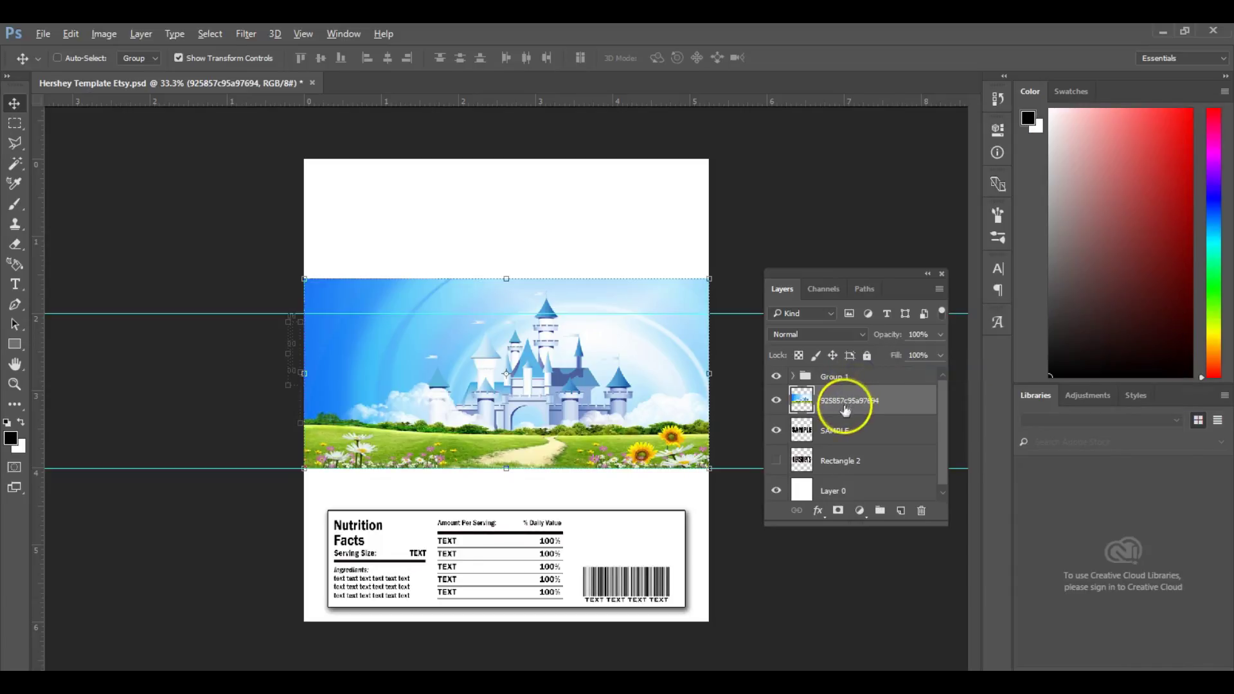
Move the SAMPLE layer above the castle image layer so the lettering covers the picture
left_click(839, 429)
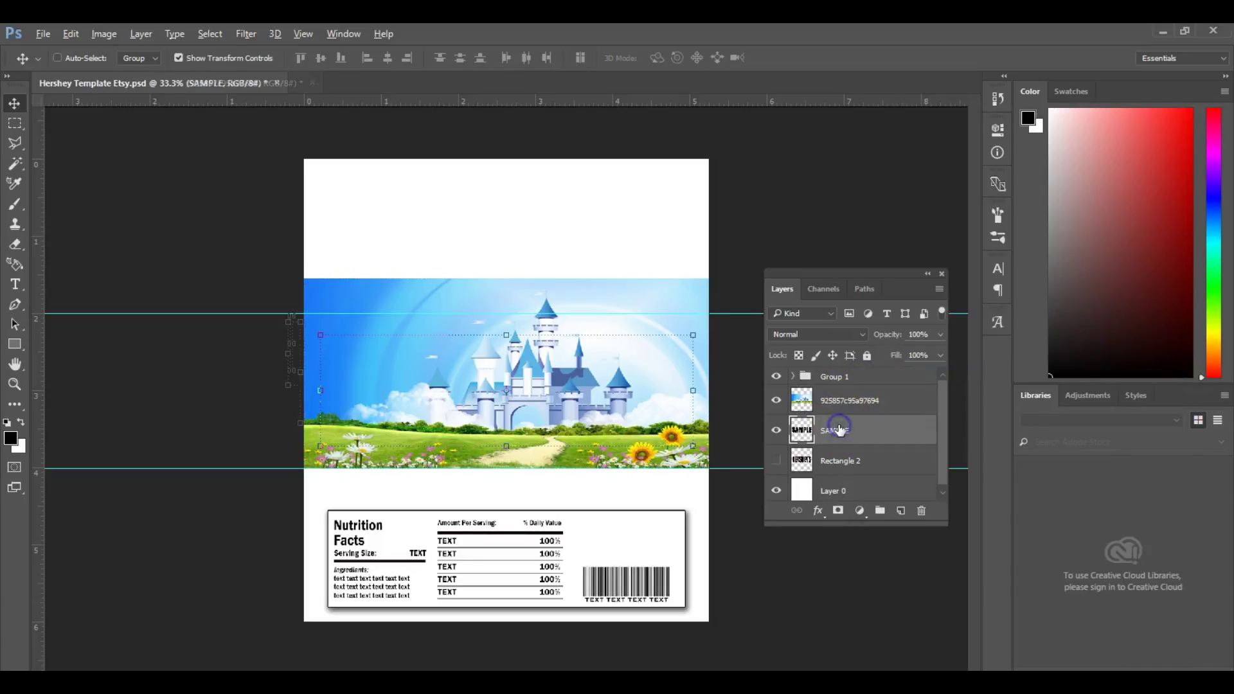
left_click_drag(840, 429, 838, 395)
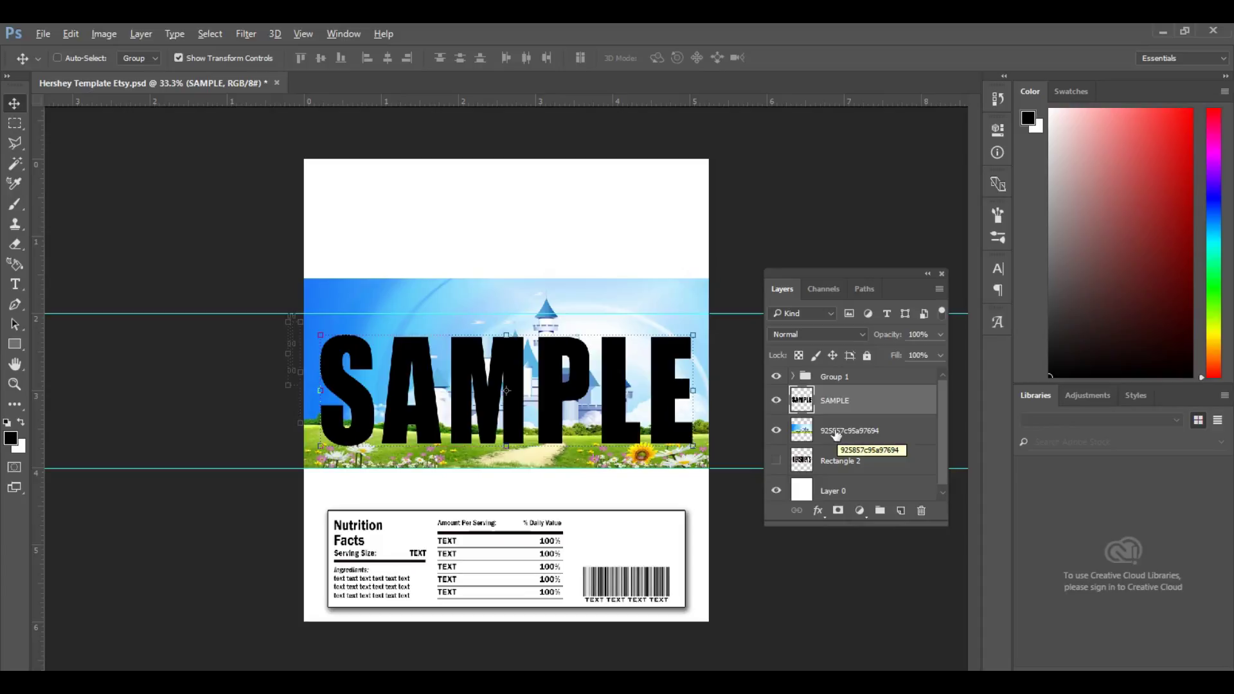
left_click(484, 363)
left_click(391, 363)
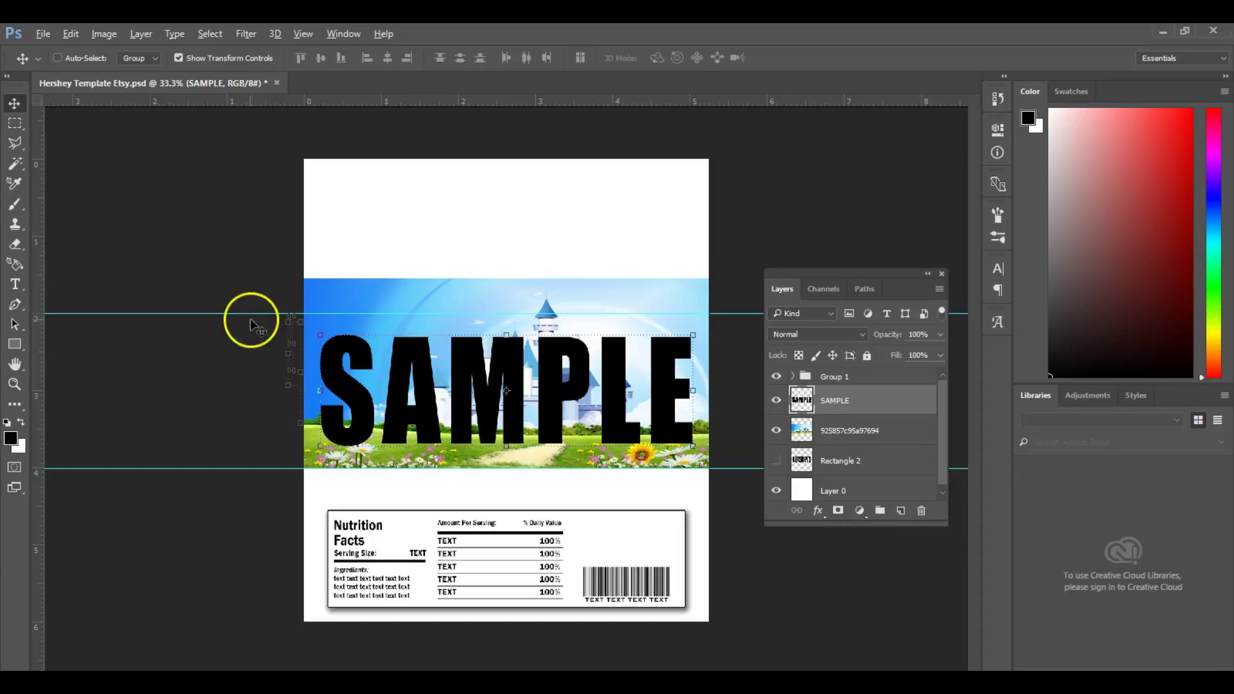
Select all six black SAMPLE letters together with the Magic Wand tool
left_click(16, 166)
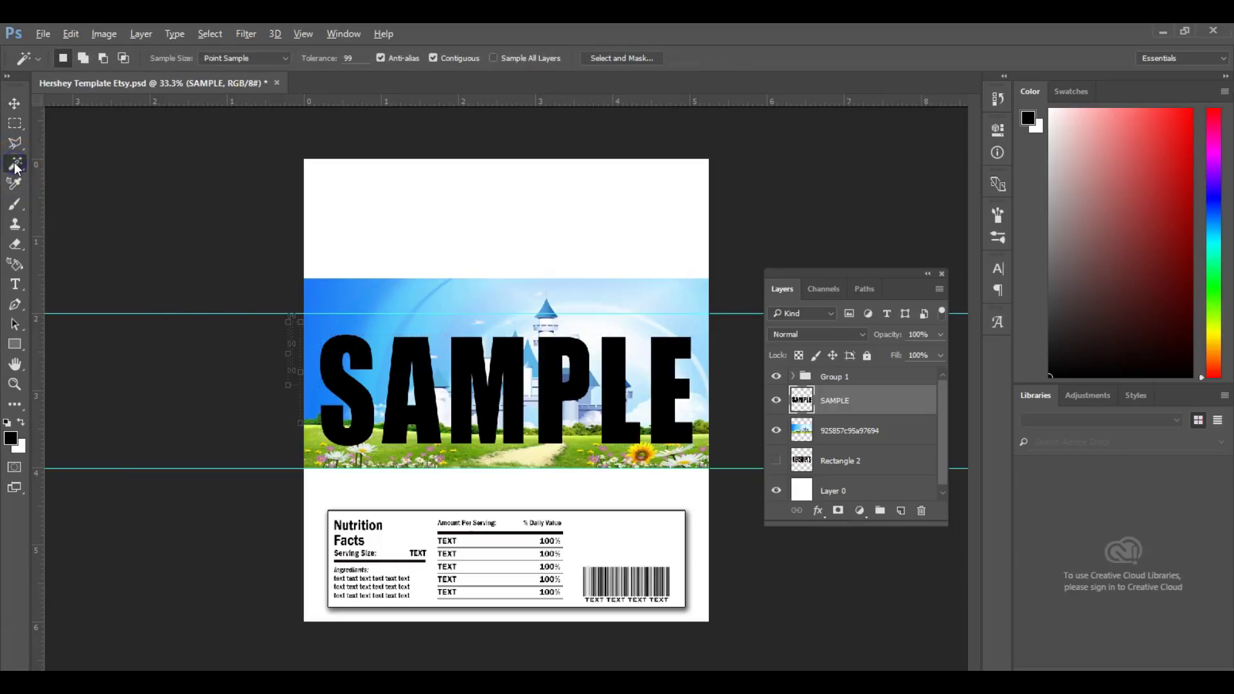
left_click(328, 371, "shift")
left_click(393, 411, "shift")
left_click(463, 413, "shift")
left_click(557, 410, "shift")
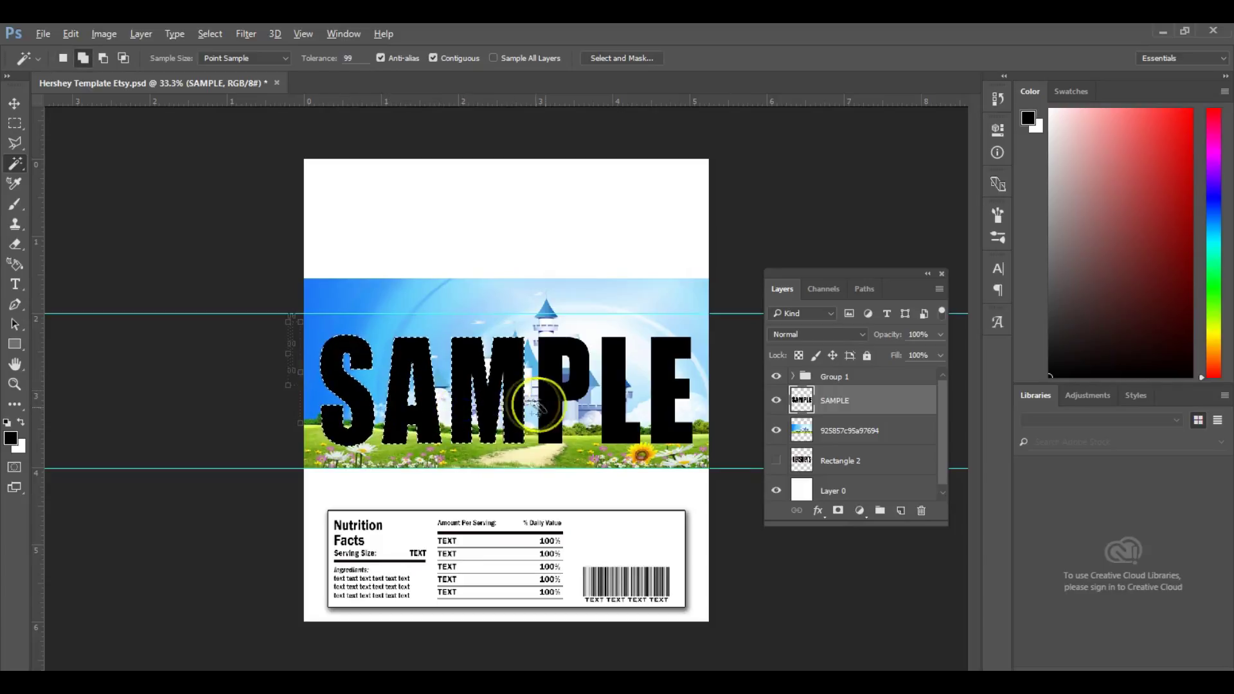
left_click(598, 424, "shift")
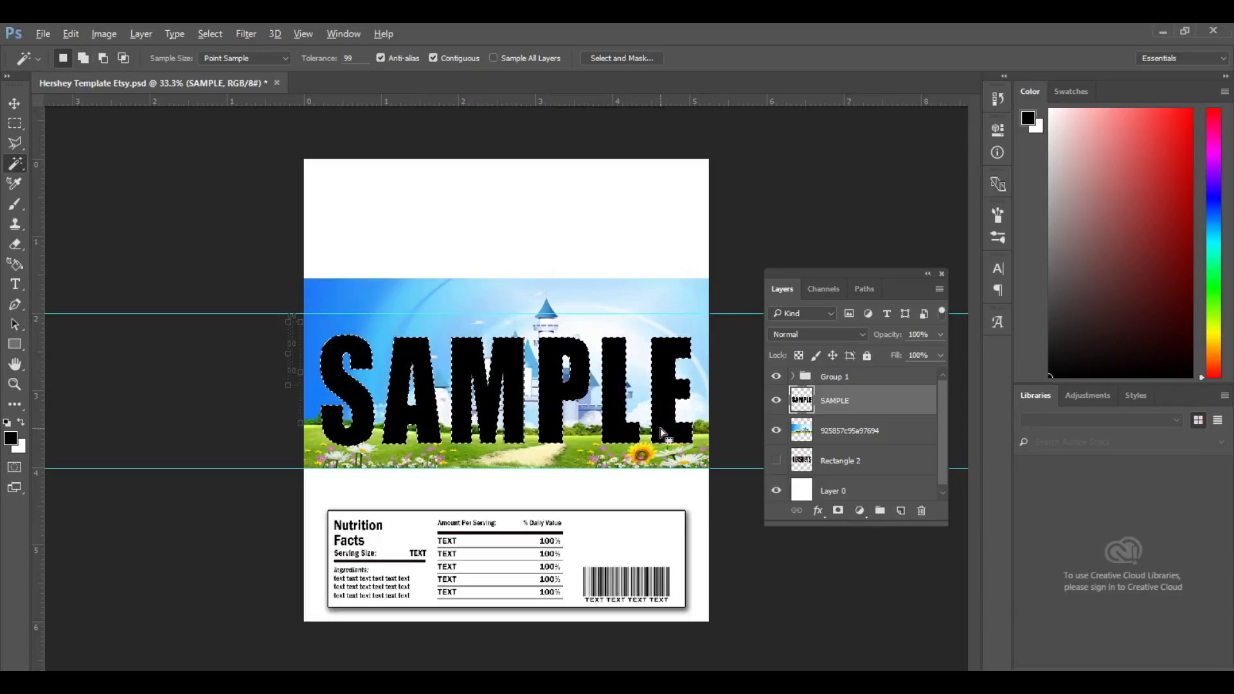
Invert the letter selection, delete the castle image outside the letters from its layer, and deselect
left_click(855, 436)
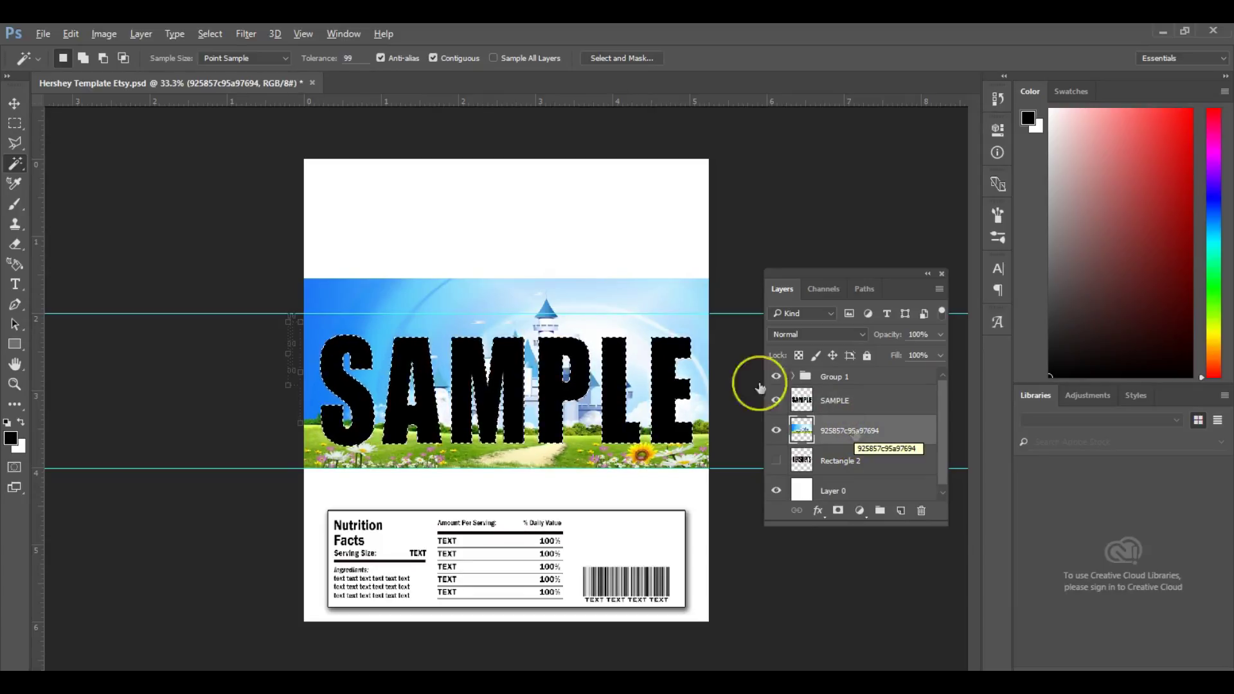
left_click(206, 32)
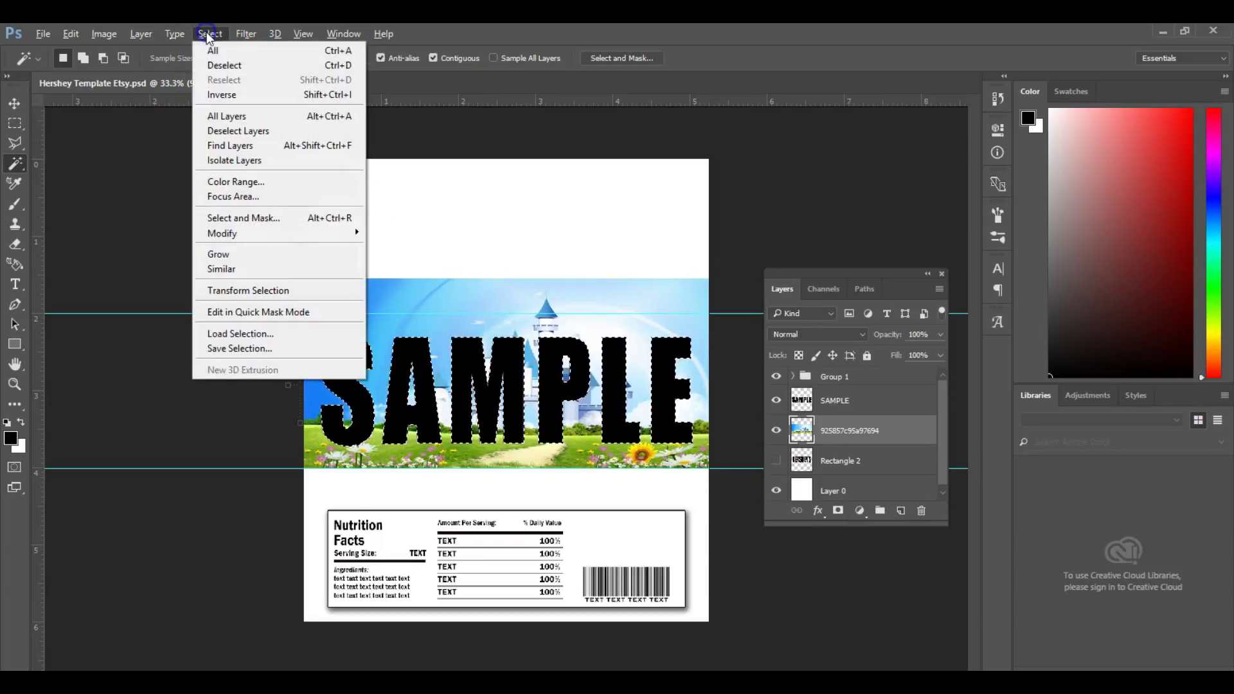
left_click(207, 94)
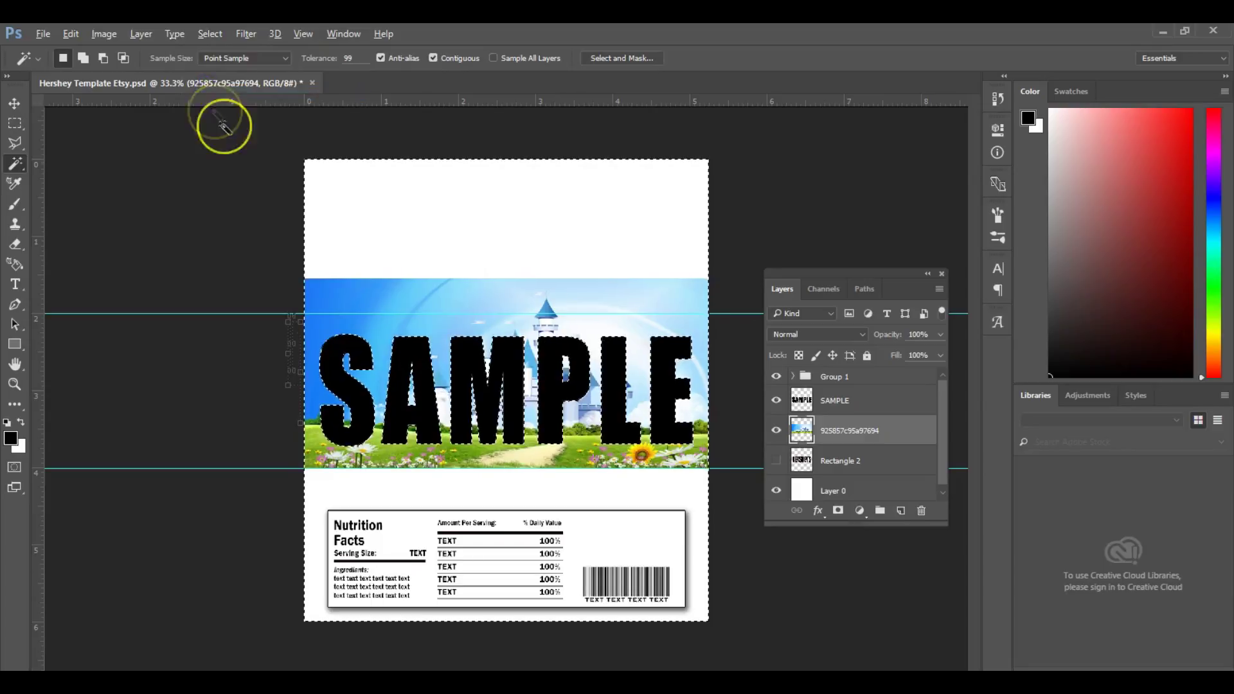
key("Delete")
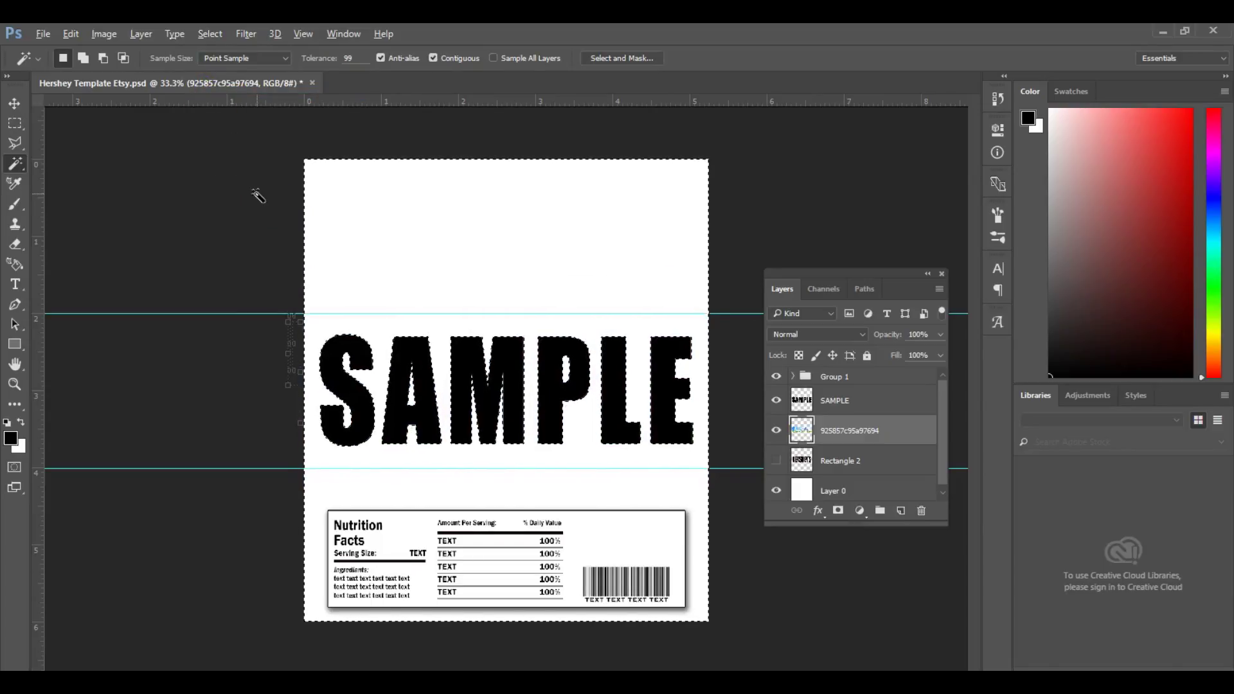
key("ctrl+d")
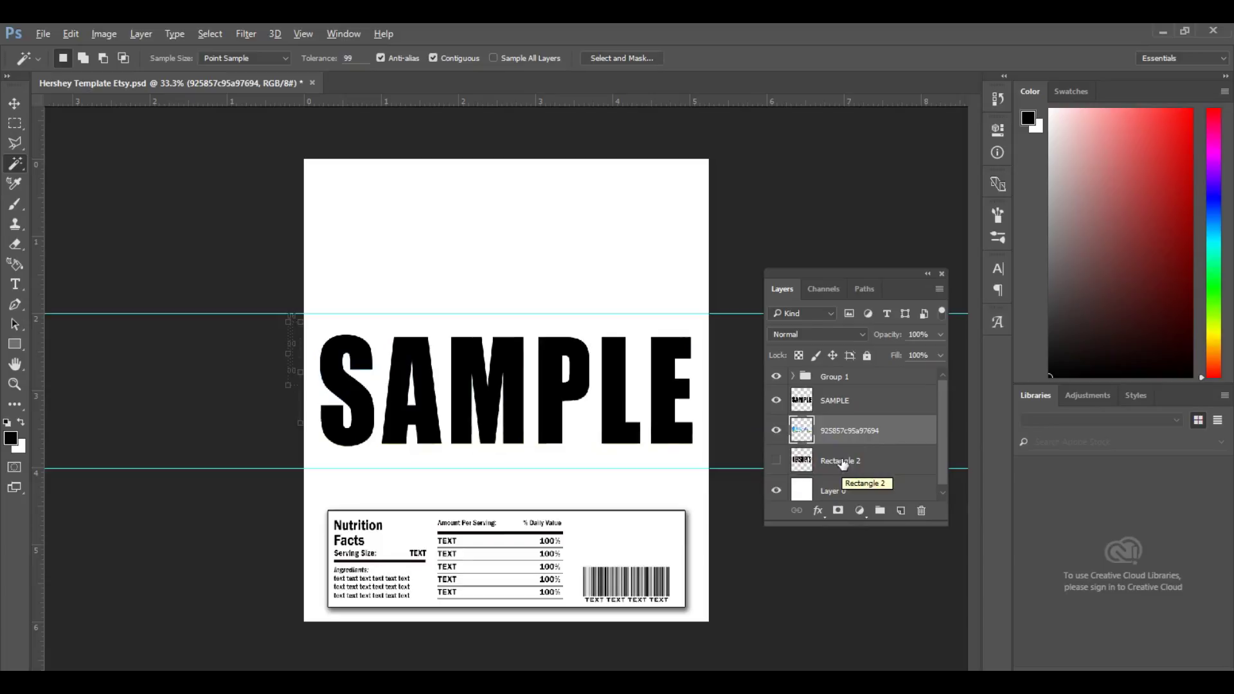
Hide the black SAMPLE layer to reveal the castle-filled lettering beneath it
left_click(838, 403)
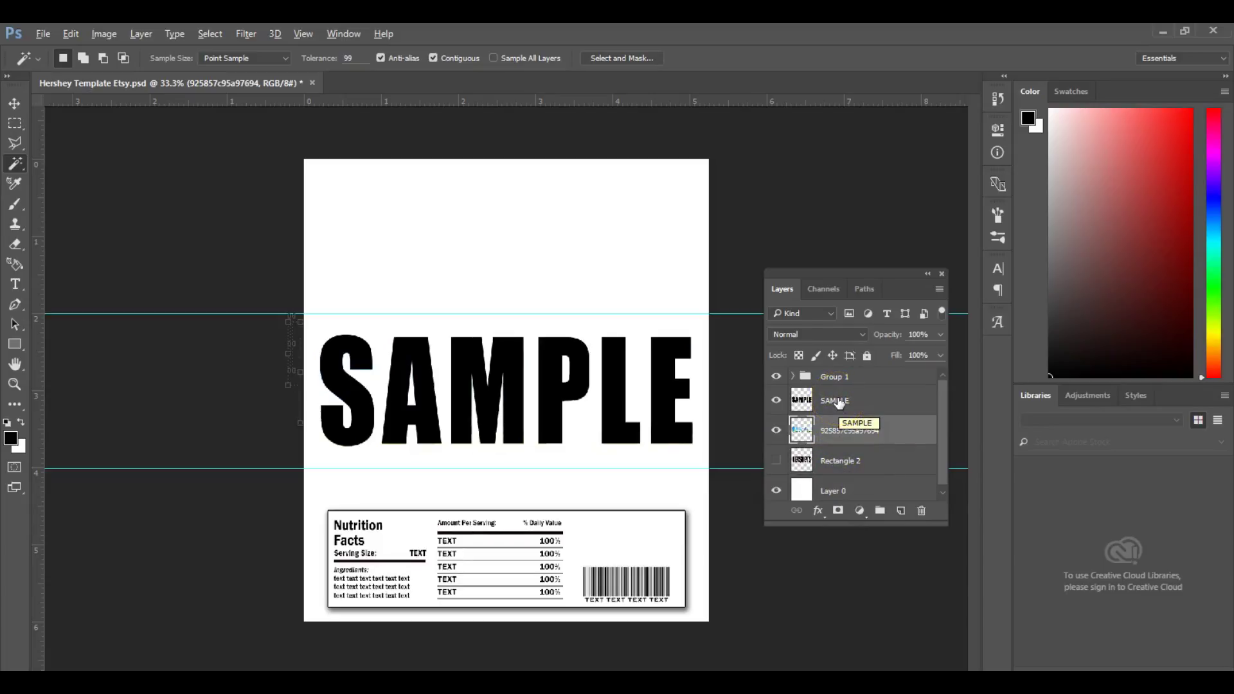
left_click(838, 403)
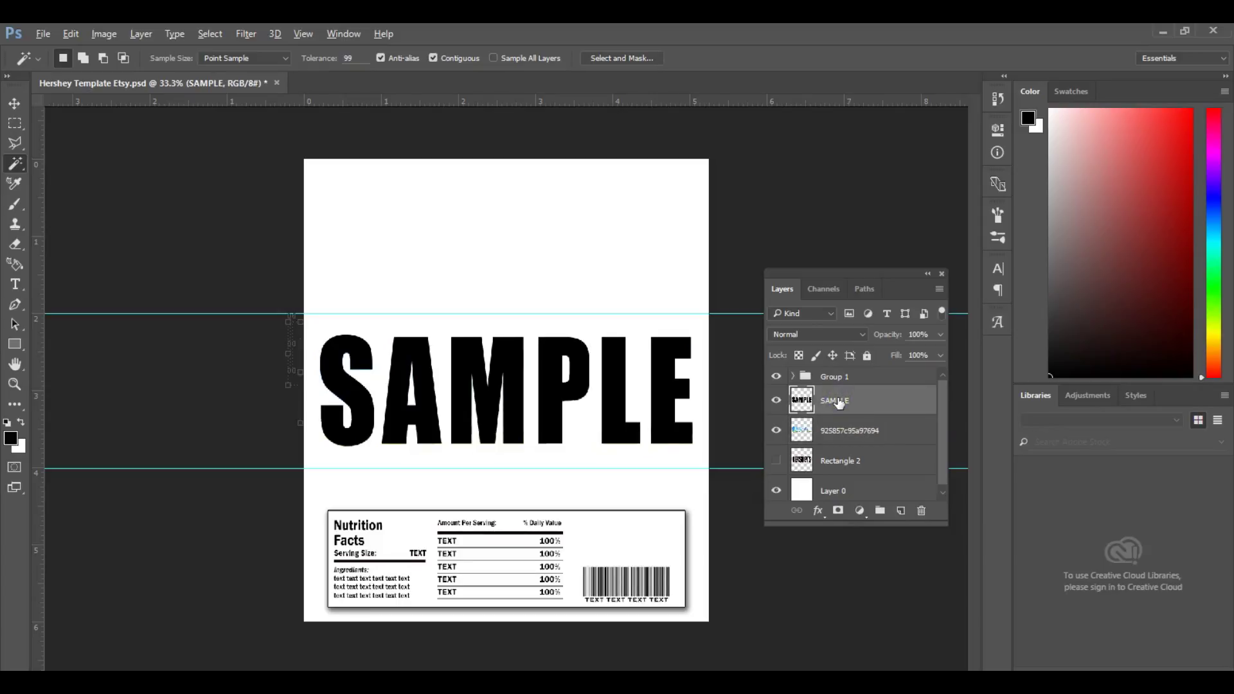
left_click(830, 403)
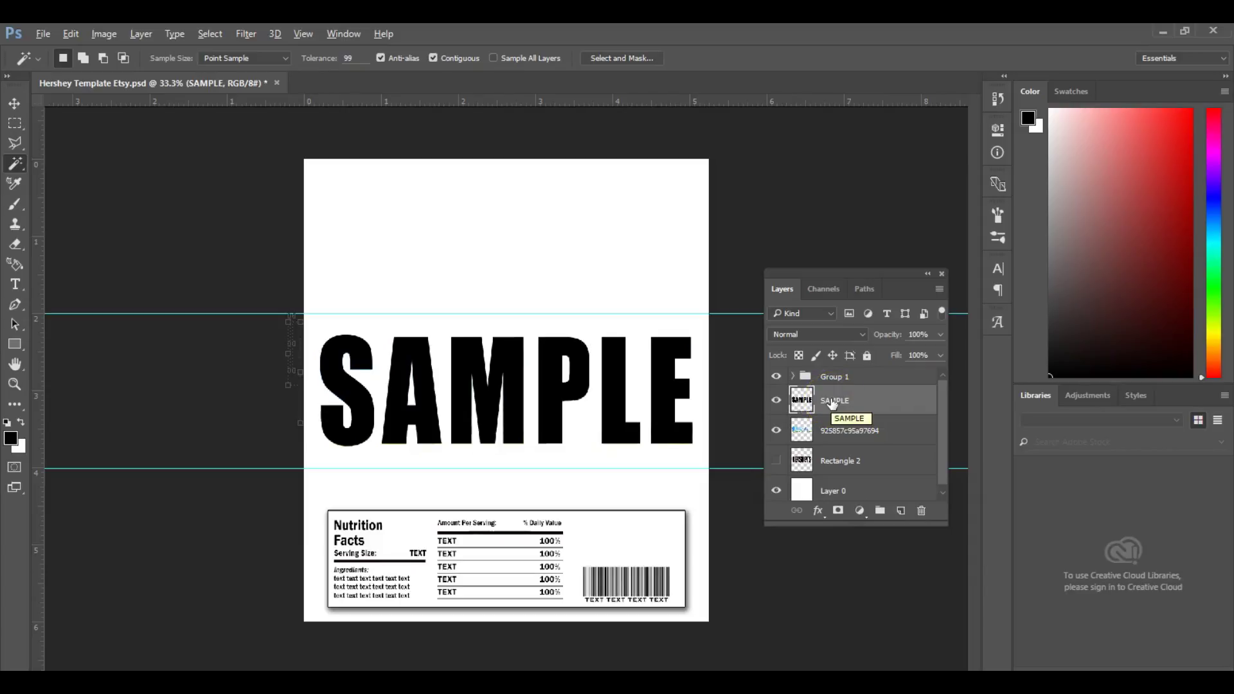
left_click(777, 404)
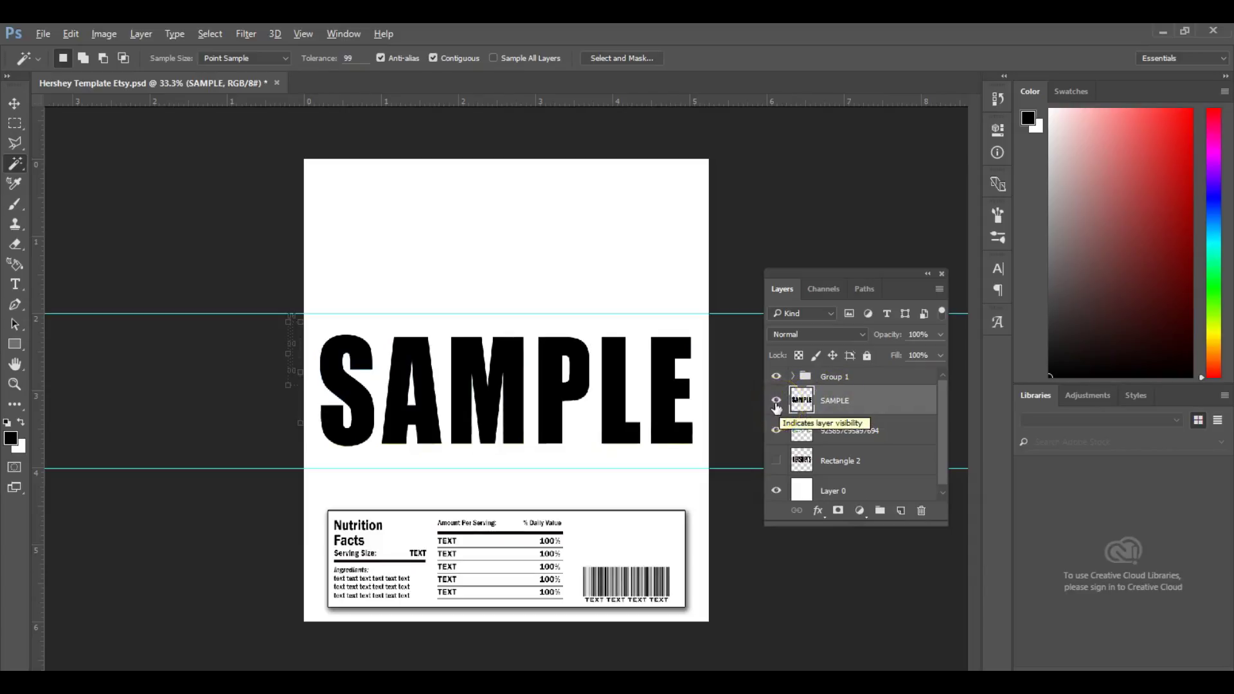
left_click(776, 403)
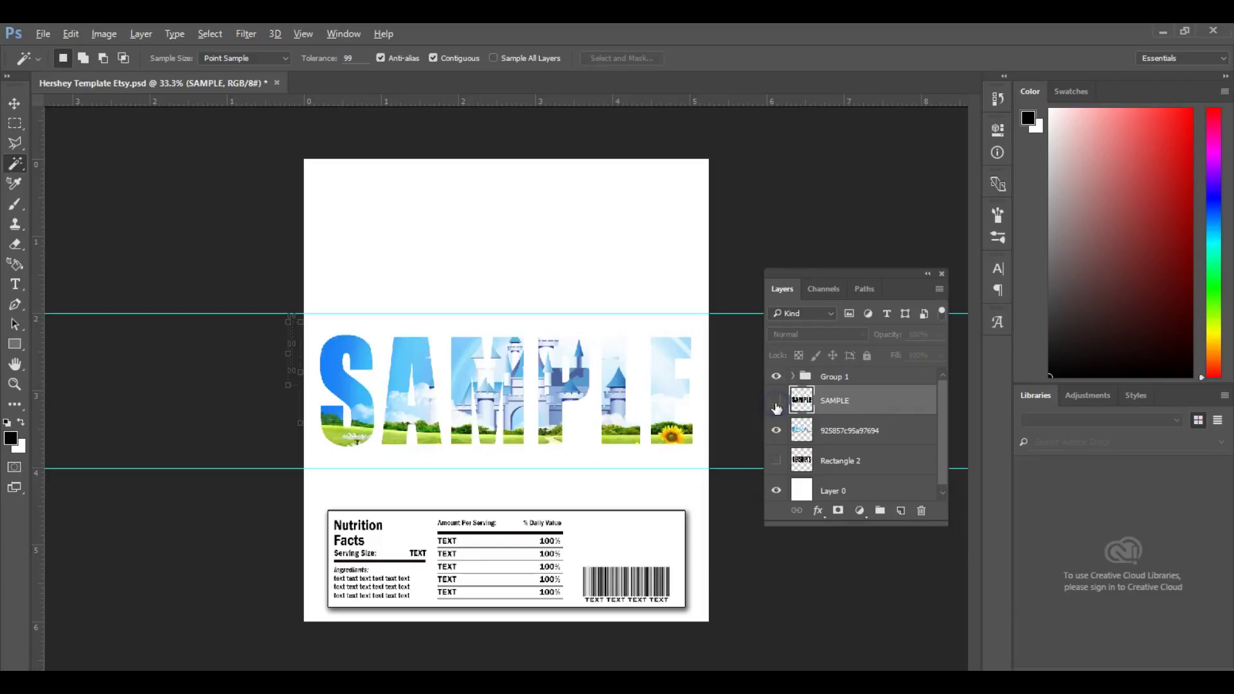
left_click(826, 405)
left_click(836, 406)
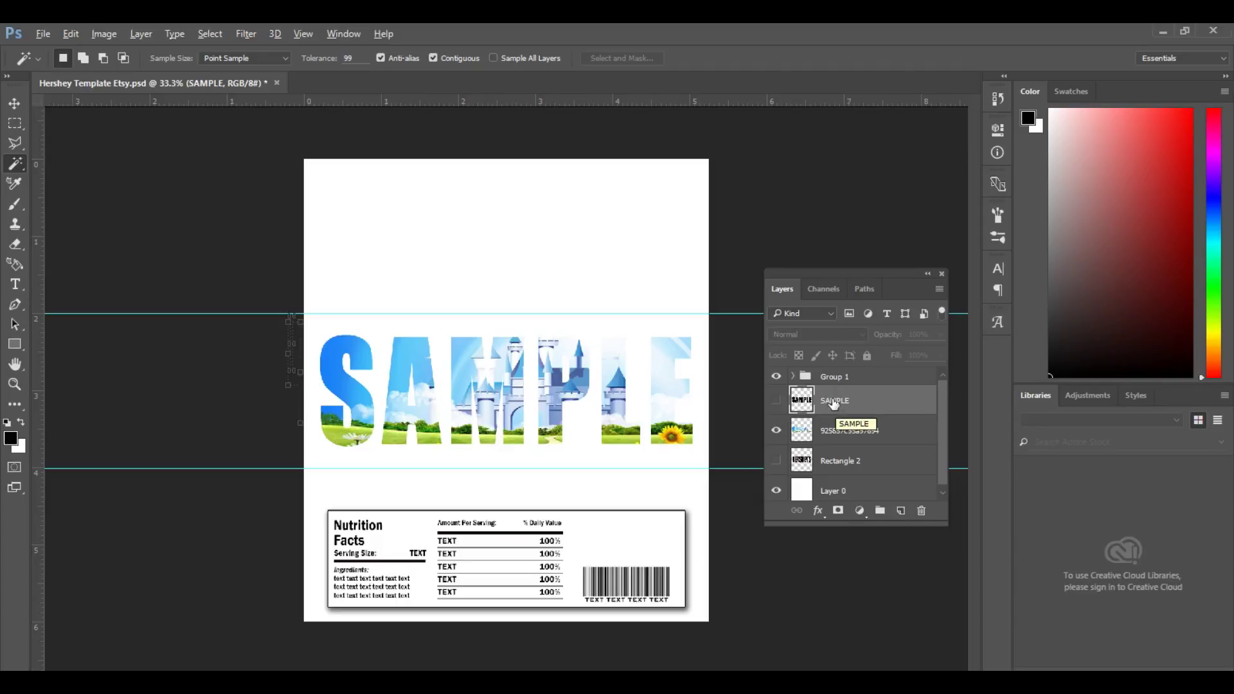
left_click(840, 400)
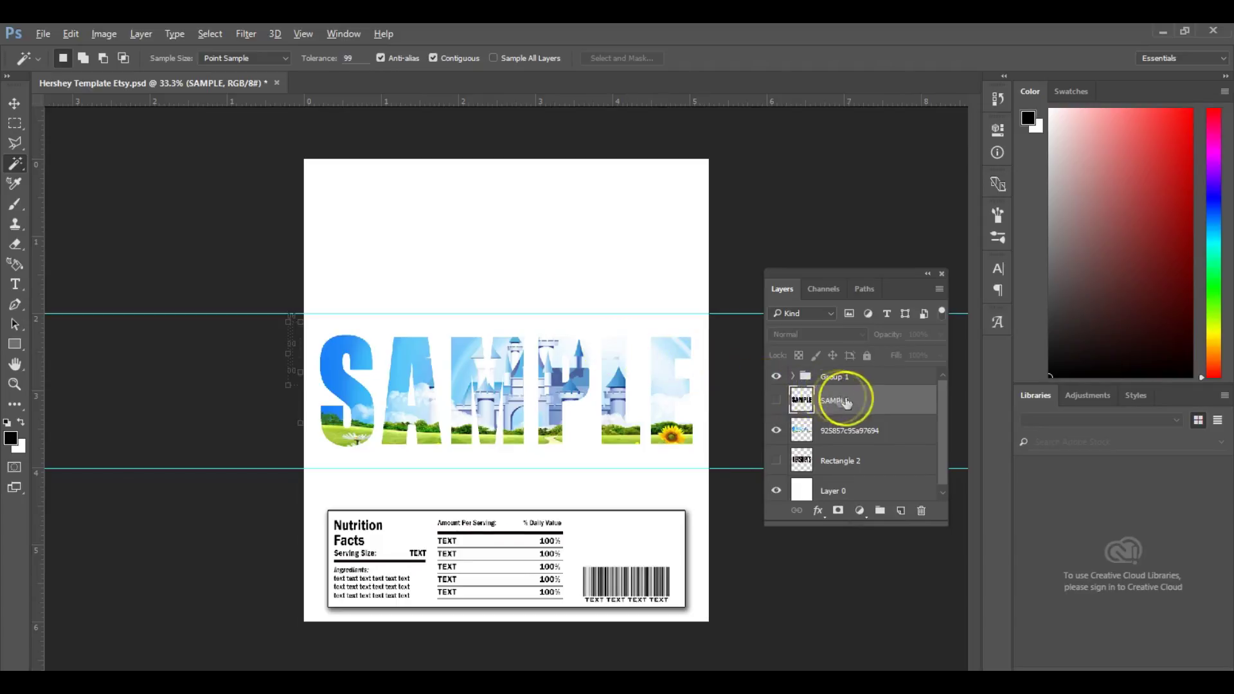
Enable a Stroke effect in the blending options of the castle-filled lettering layer, keeping the lettering in view
left_click_drag(832, 474, 839, 440)
left_click(839, 437)
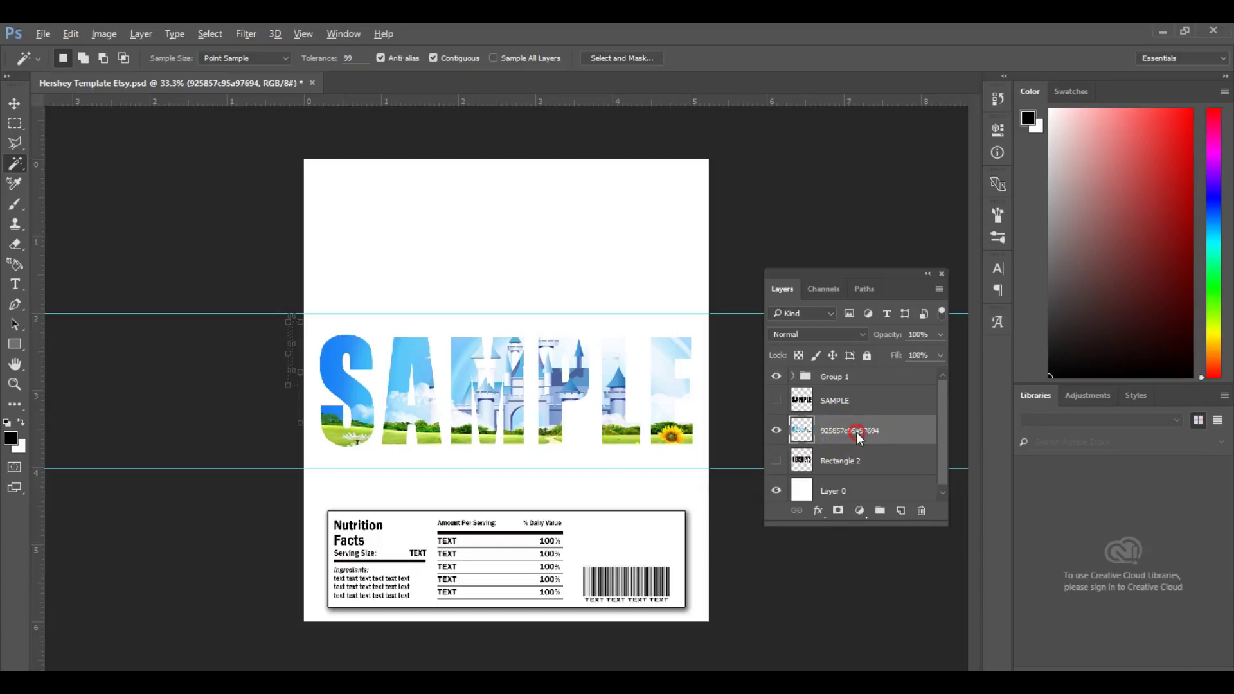
right_click(858, 431)
left_click(884, 111)
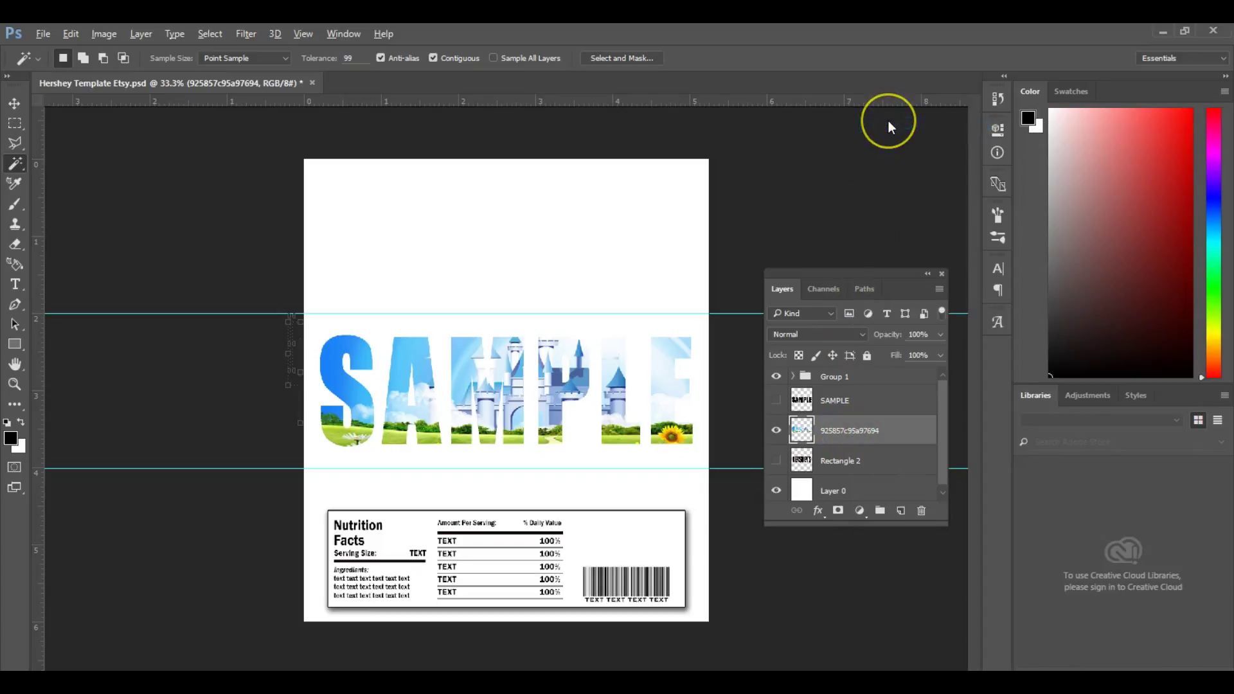
key("h")
left_click_drag(642, 138, 789, 140)
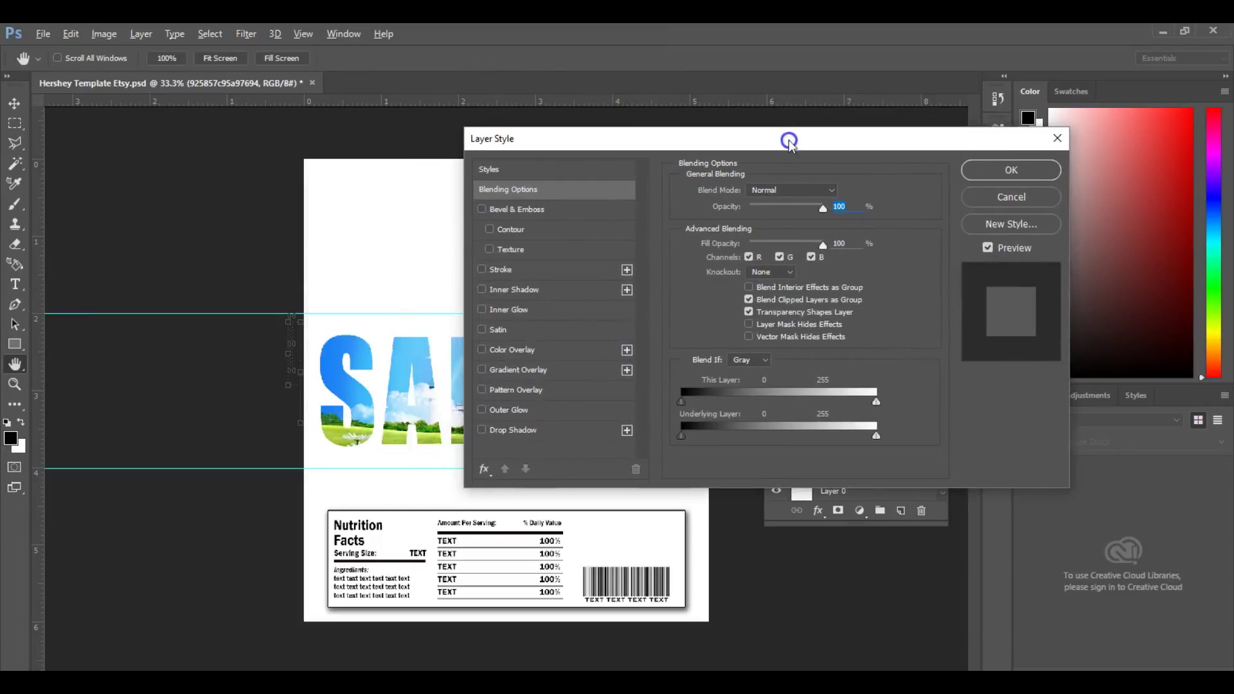
left_click(507, 270)
left_click_drag(542, 143, 758, 148)
Set the stroke color to light blue 1e88f6, sampled from the letter S, and apply the layer style
left_click(932, 307)
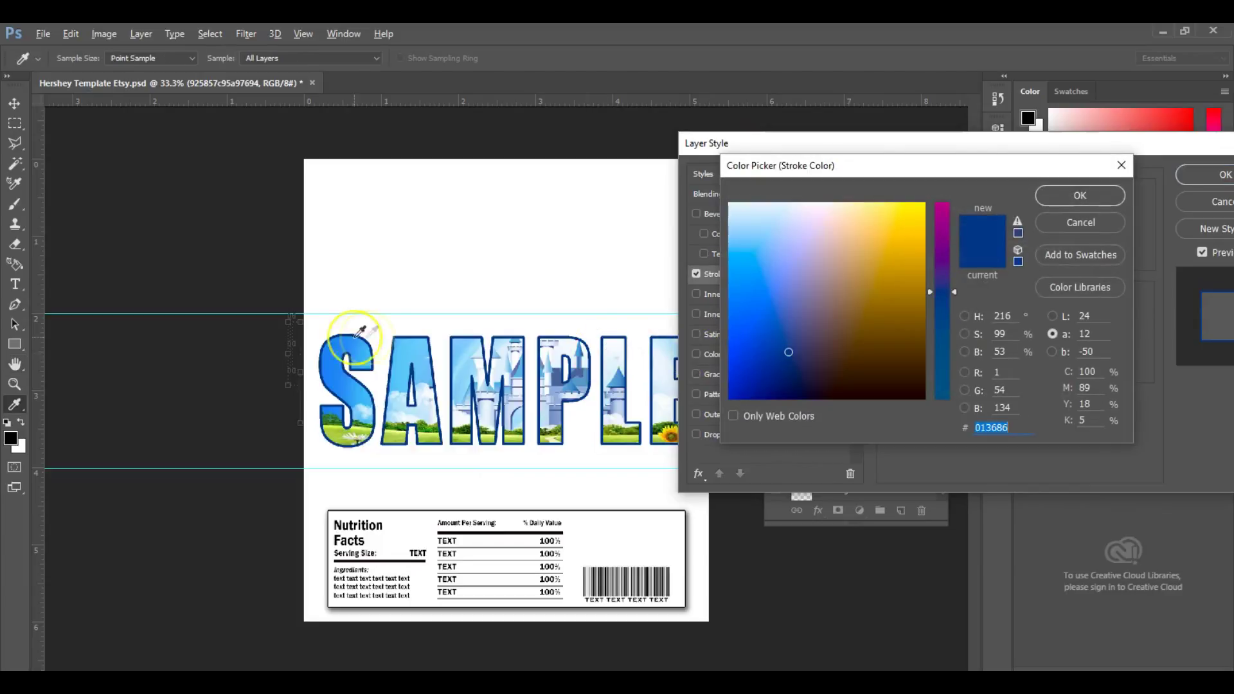
left_click(337, 346)
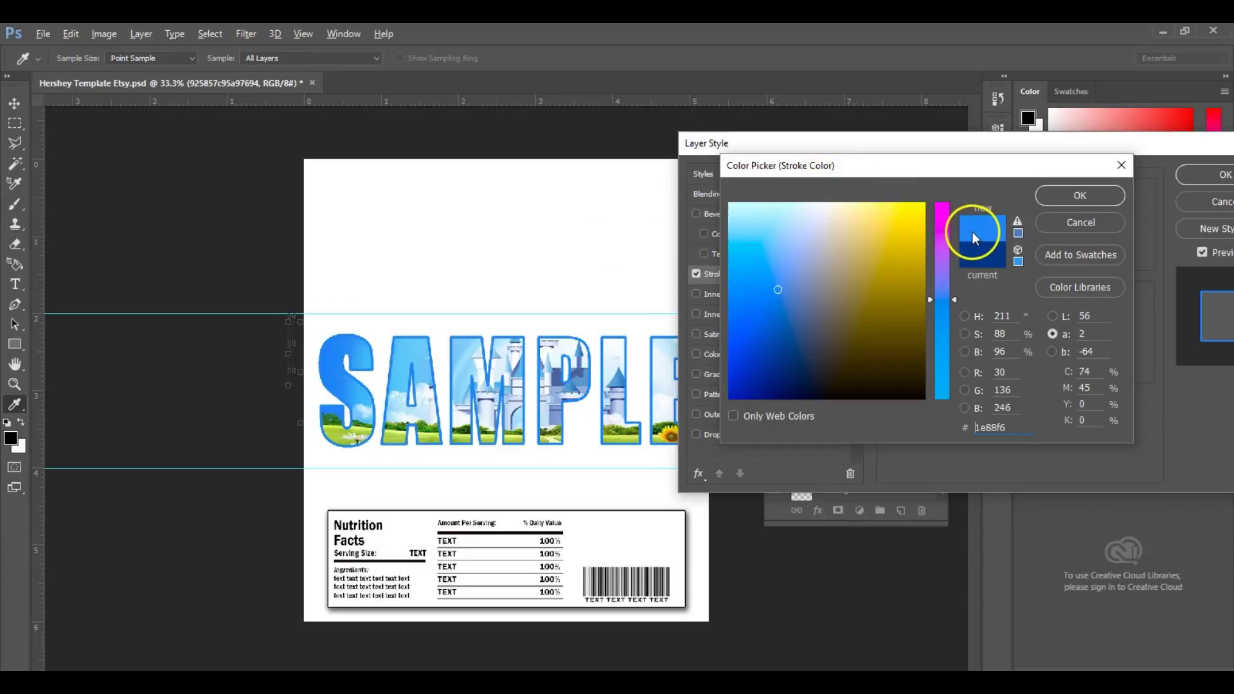
left_click(1067, 195)
left_click(1201, 177)
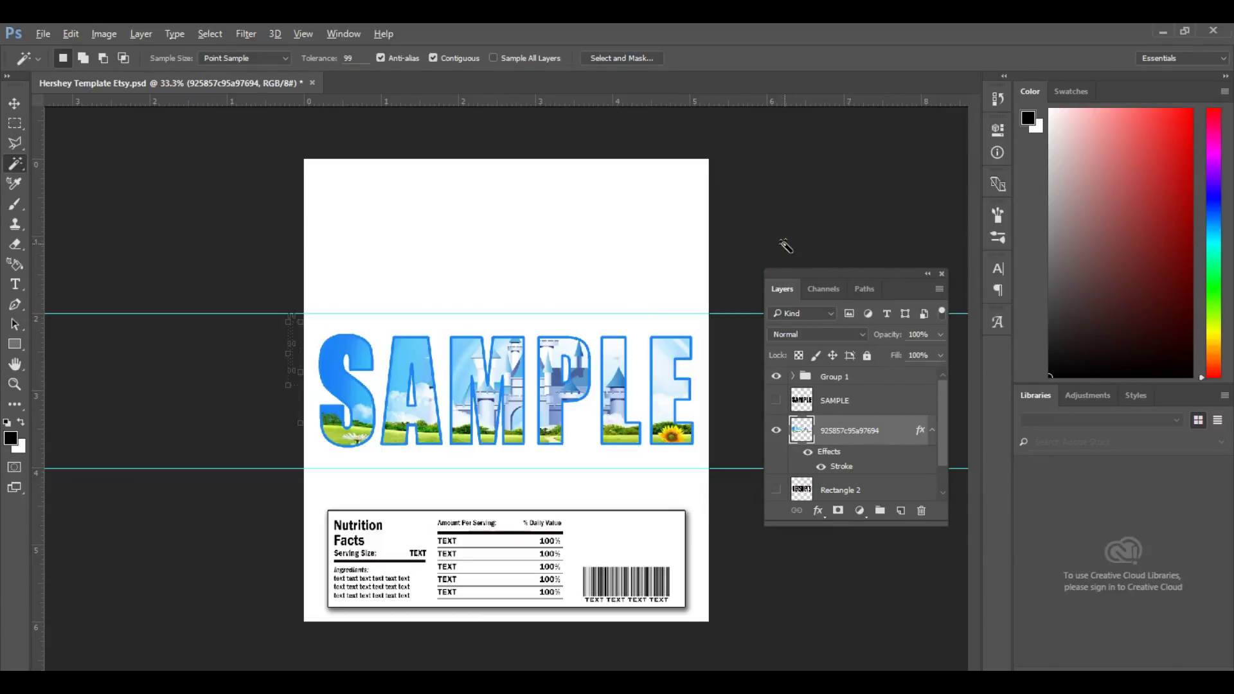
left_click(842, 428)
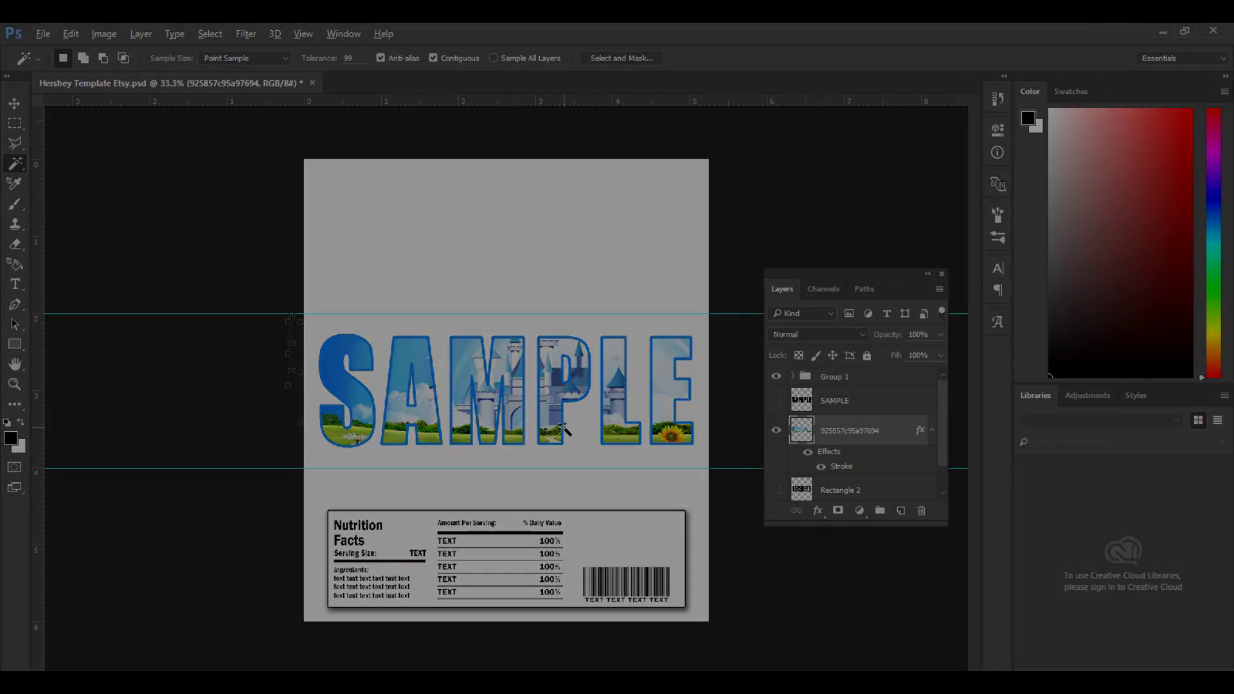
left_click(124, 281)
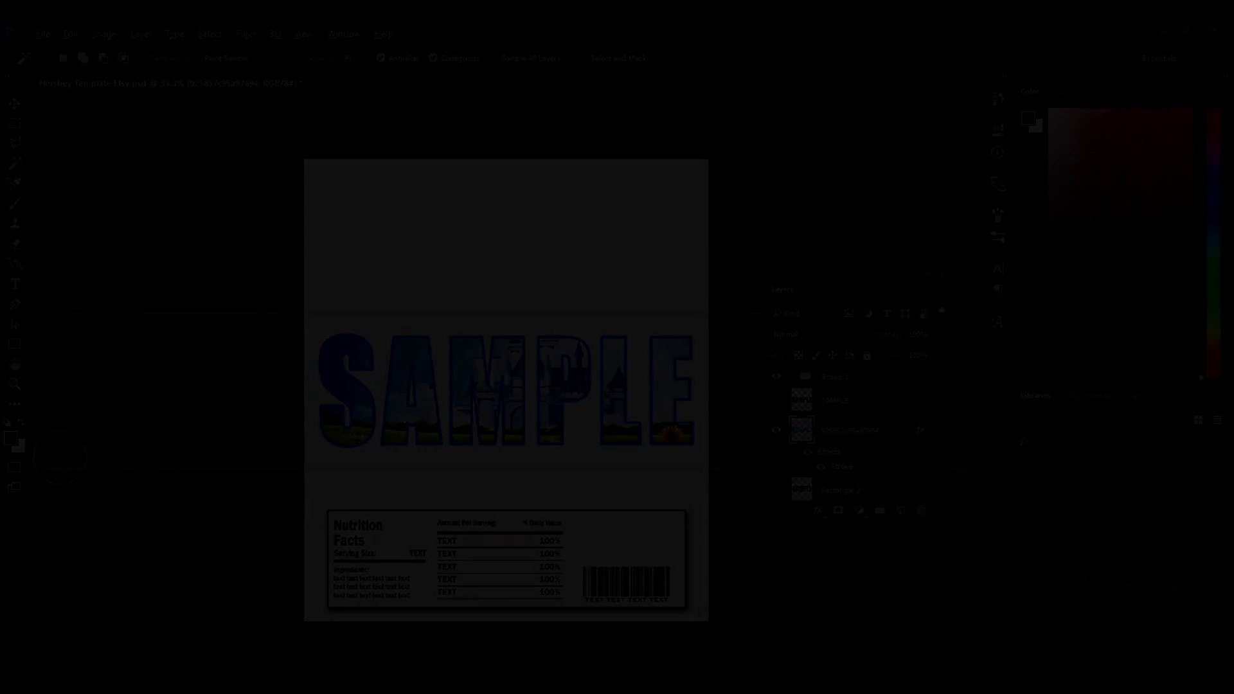